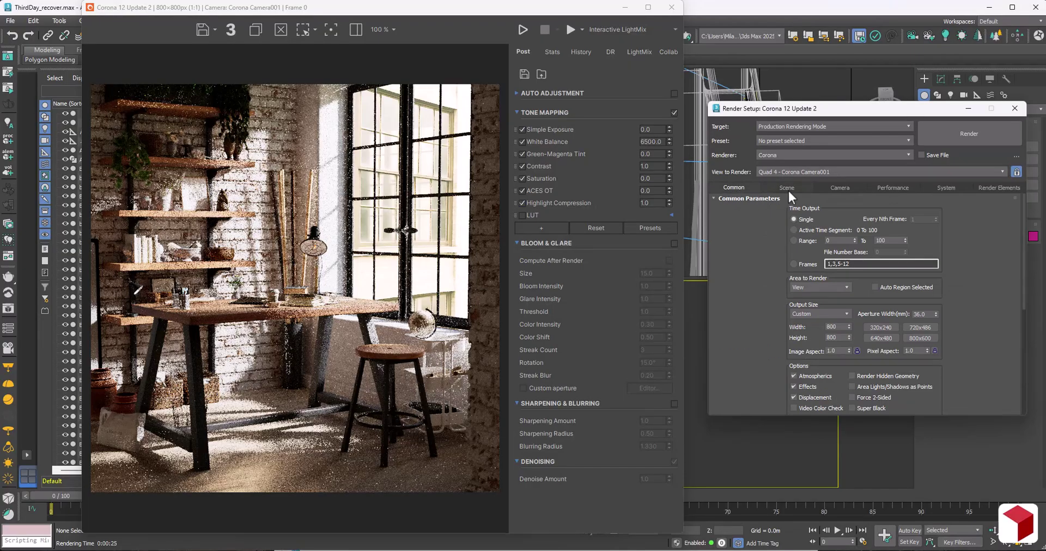
Step: Set the Scene tab's Denoising Mode to Only firefly removal
{"action": "left_click", "coordinate": [787, 188]}
{"action": "scroll", "coordinate": [753, 359], "scroll_direction": "down", "scroll_amount": 3}
{"action": "left_click", "coordinate": [832, 282]}
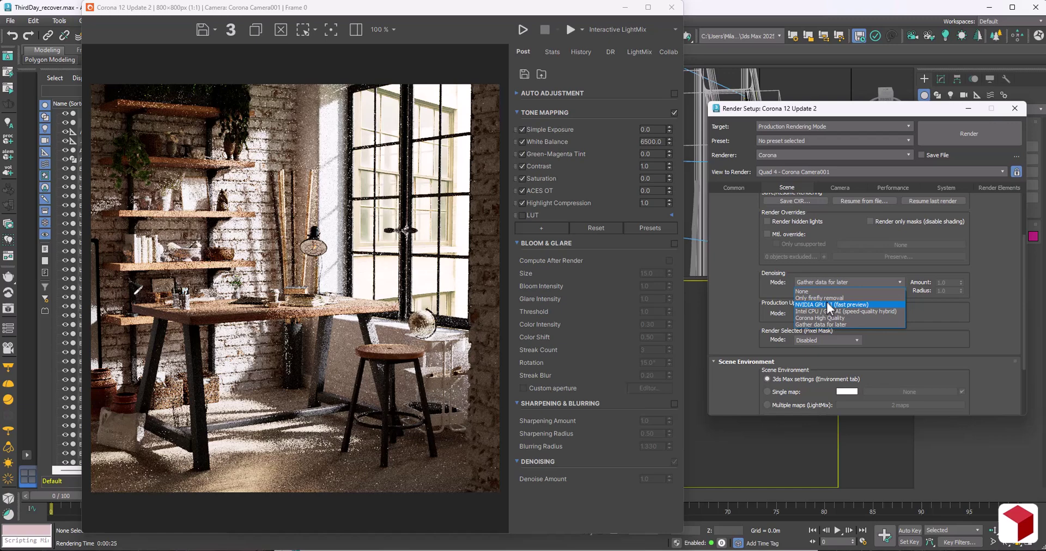
{"action": "left_click", "coordinate": [817, 298]}
{"action": "scroll", "coordinate": [986, 266], "scroll_direction": "up", "scroll_amount": 2}
{"action": "scroll", "coordinate": [986, 266], "scroll_direction": "up", "scroll_amount": 2}
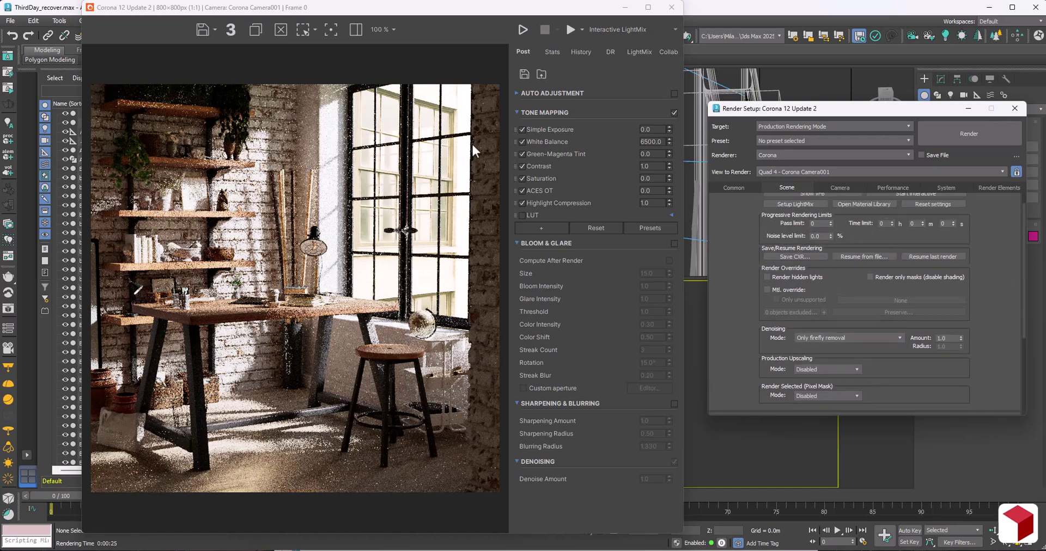
Step: Render the desk scene and stop it after a few passes
{"action": "left_click", "coordinate": [957, 135]}
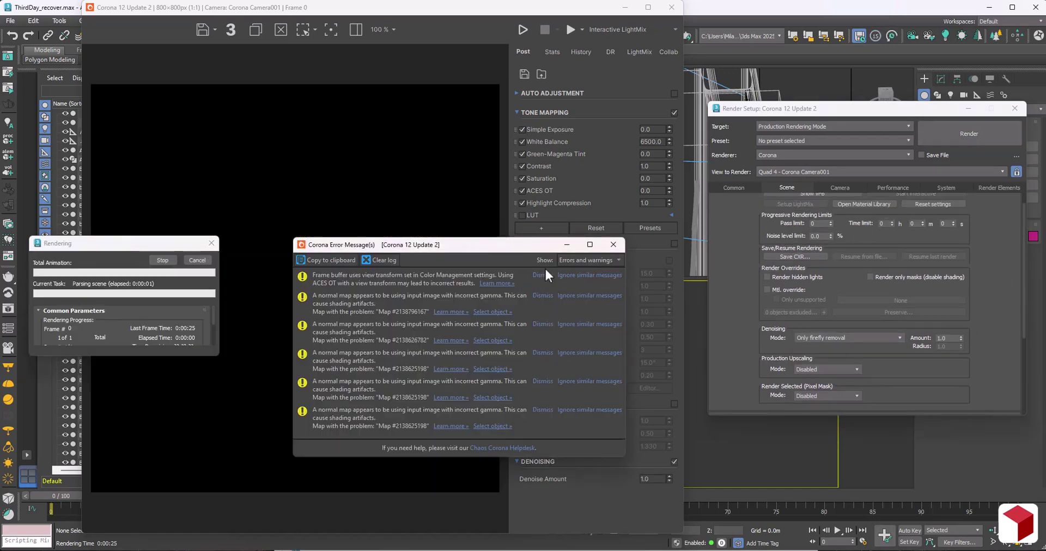
{"action": "left_click", "coordinate": [565, 246]}
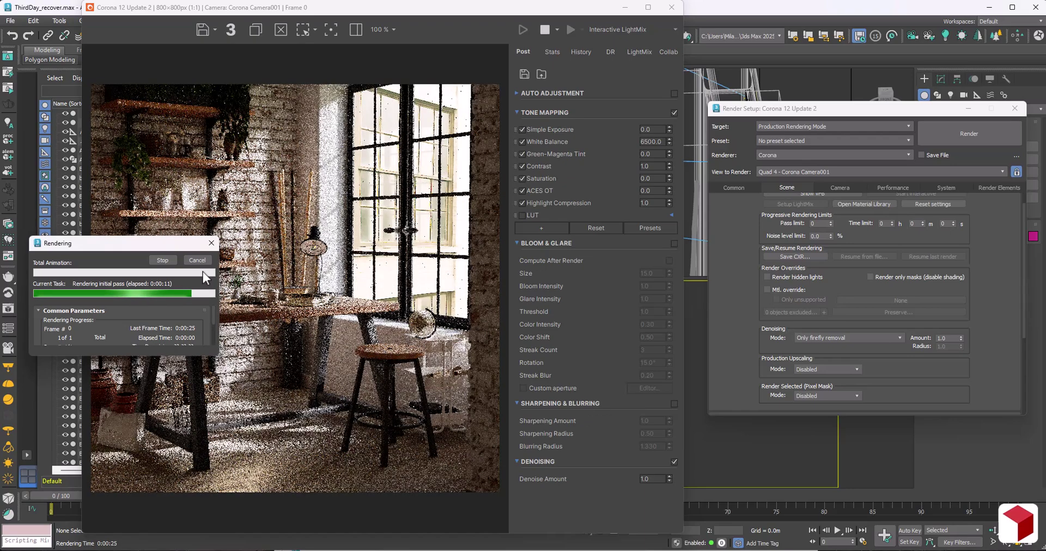
{"action": "left_click_drag", "start_coordinate": [88, 248], "coordinate": [146, 274]}
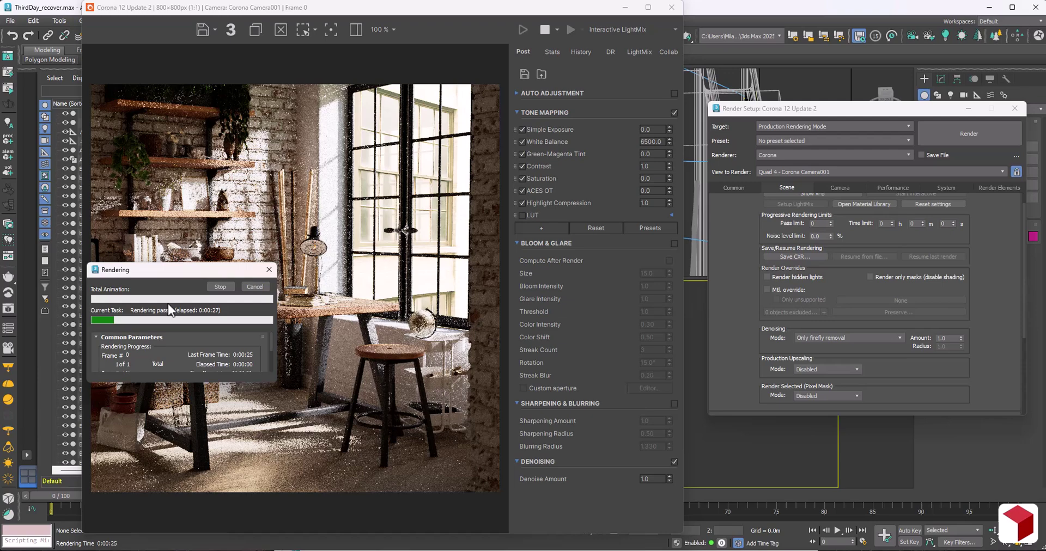
{"action": "scroll", "coordinate": [183, 240], "scroll_direction": "up", "scroll_amount": 1}
{"action": "scroll", "coordinate": [242, 291], "scroll_direction": "down", "scroll_amount": 1}
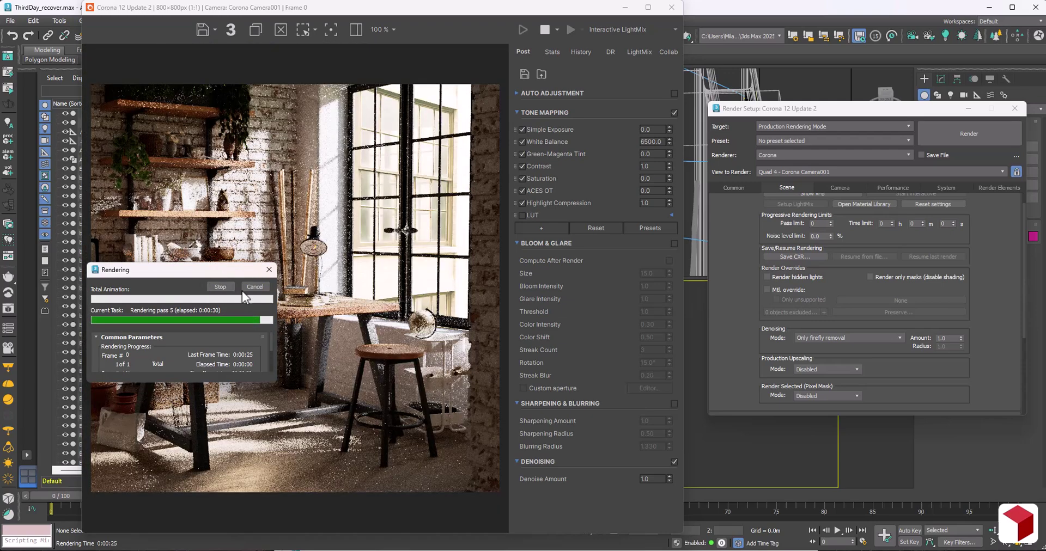
{"action": "left_click", "coordinate": [227, 289]}
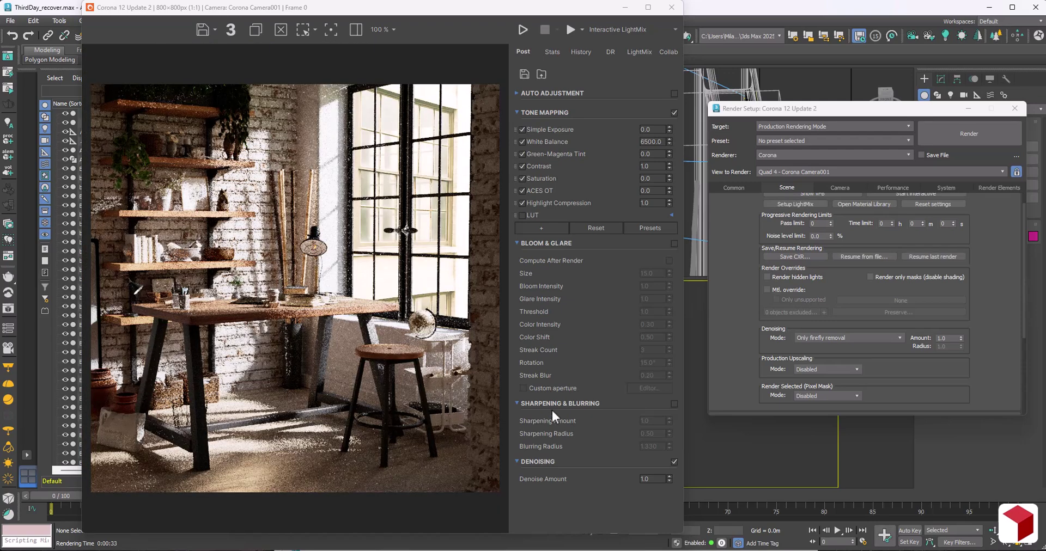
Step: Compare the firefly-only render at Denoise Amount 0 and 1.0
{"action": "double_click", "coordinate": [651, 479]}
{"action": "type", "text": "0"}
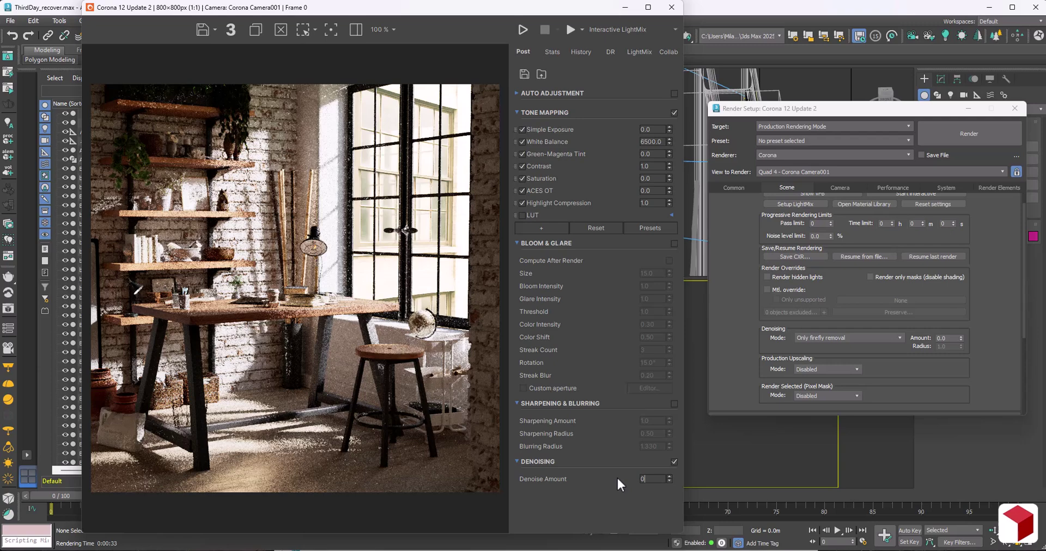
{"action": "type", "text": "1"}
{"action": "key", "text": "Return"}
{"action": "scroll", "coordinate": [468, 471], "scroll_direction": "up", "scroll_amount": 2}
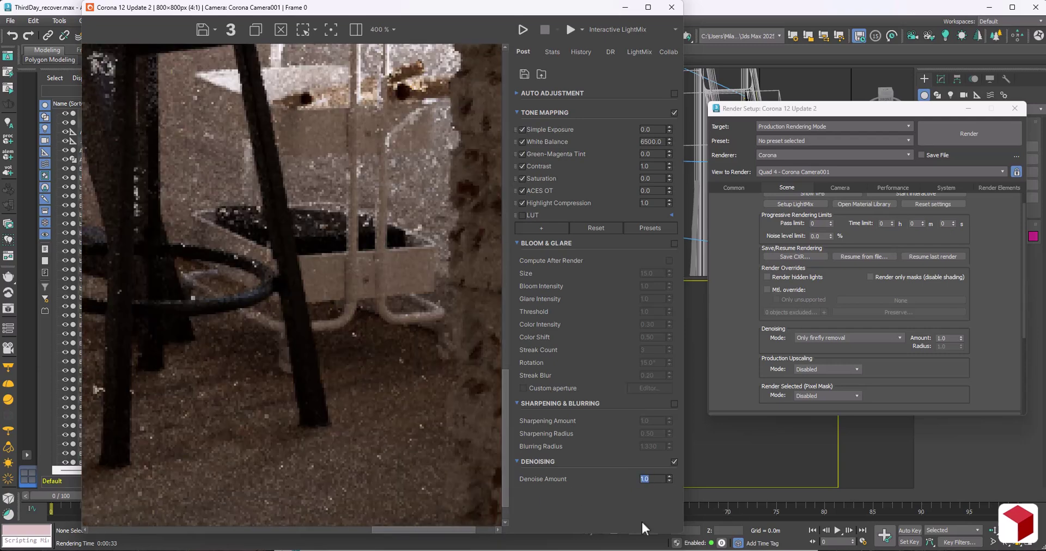
{"action": "scroll", "coordinate": [470, 351], "scroll_direction": "down", "scroll_amount": 2}
{"action": "scroll", "coordinate": [468, 329], "scroll_direction": "up", "scroll_amount": 2}
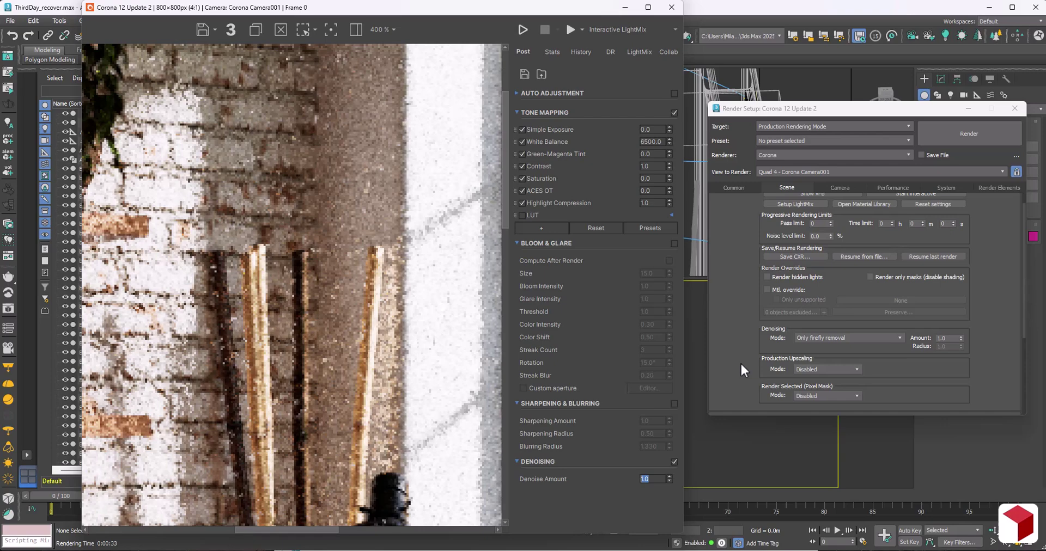
{"action": "scroll", "coordinate": [362, 278], "scroll_direction": "down", "scroll_amount": 2}
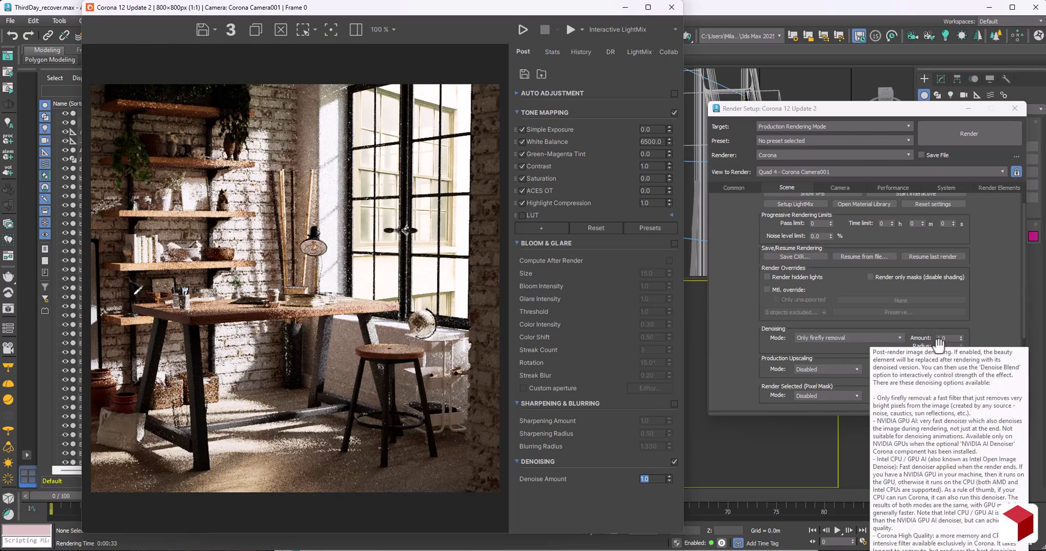
Step: Switch denoising to NVIDIA GPU AI (fast preview) and start a new render
{"action": "left_click", "coordinate": [849, 338]}
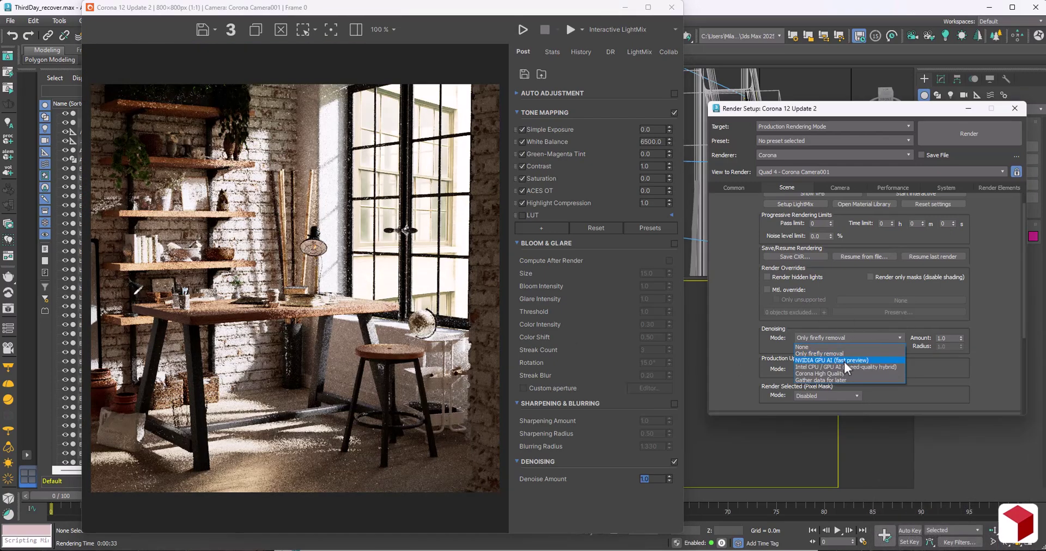
{"action": "left_click", "coordinate": [845, 361]}
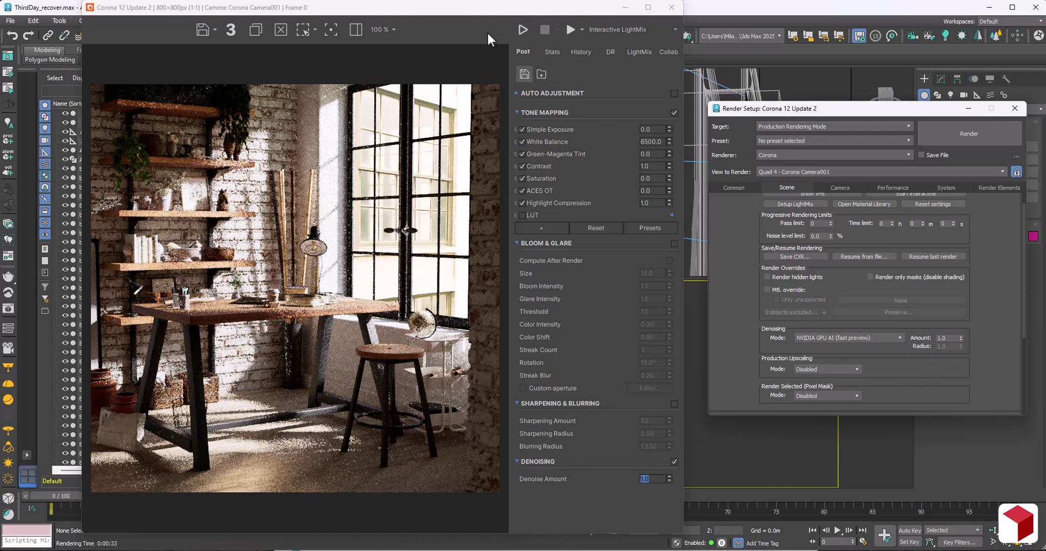
{"action": "left_click", "coordinate": [570, 30]}
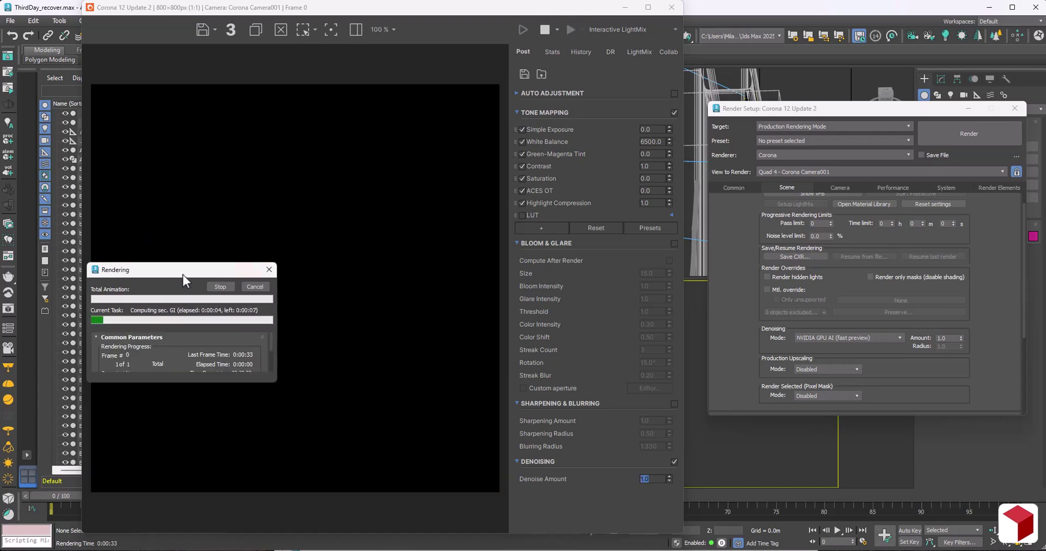
Step: Let the NVIDIA-denoised render progress, zooming in to inspect it, and check its statistics
{"action": "left_click_drag", "start_coordinate": [182, 275], "coordinate": [149, 331]}
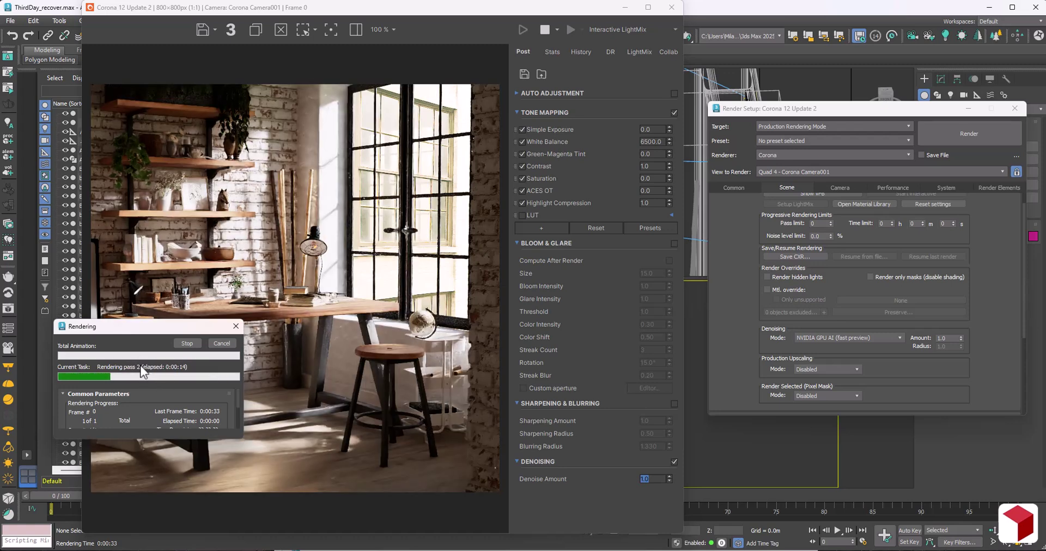
{"action": "left_click_drag", "start_coordinate": [130, 326], "coordinate": [120, 402]}
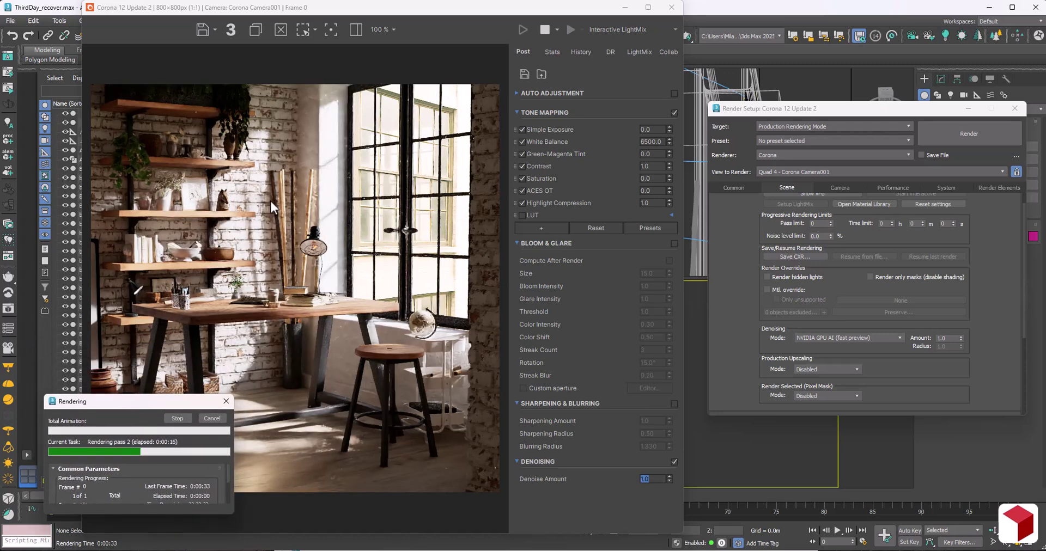
{"action": "scroll", "coordinate": [278, 213], "scroll_direction": "up", "scroll_amount": 1}
{"action": "scroll", "coordinate": [282, 219], "scroll_direction": "up", "scroll_amount": 1}
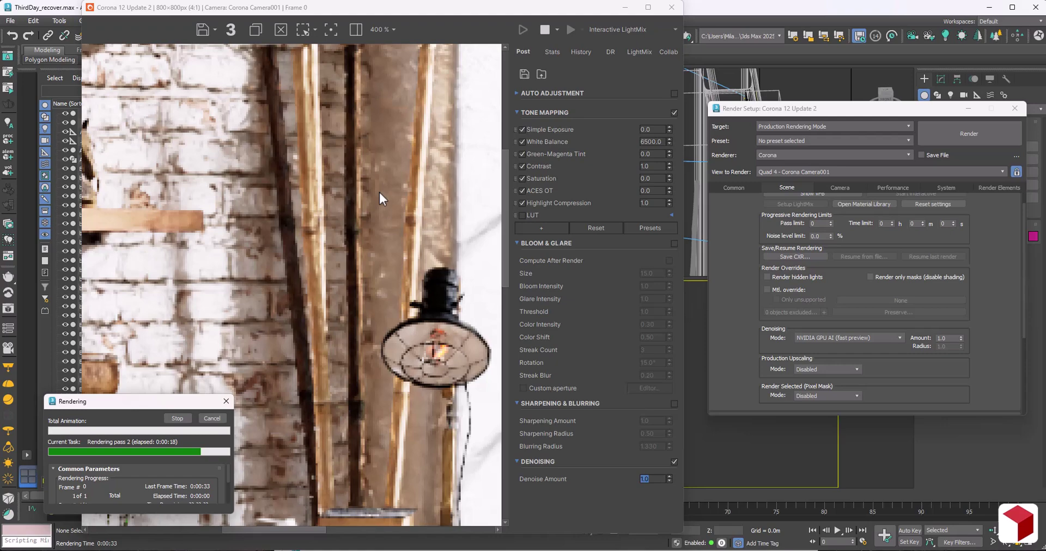
{"action": "scroll", "coordinate": [378, 191], "scroll_direction": "up", "scroll_amount": 1}
{"action": "scroll", "coordinate": [348, 192], "scroll_direction": "down", "scroll_amount": 3}
{"action": "scroll", "coordinate": [418, 465], "scroll_direction": "up", "scroll_amount": 2}
{"action": "scroll", "coordinate": [378, 397], "scroll_direction": "up", "scroll_amount": 1}
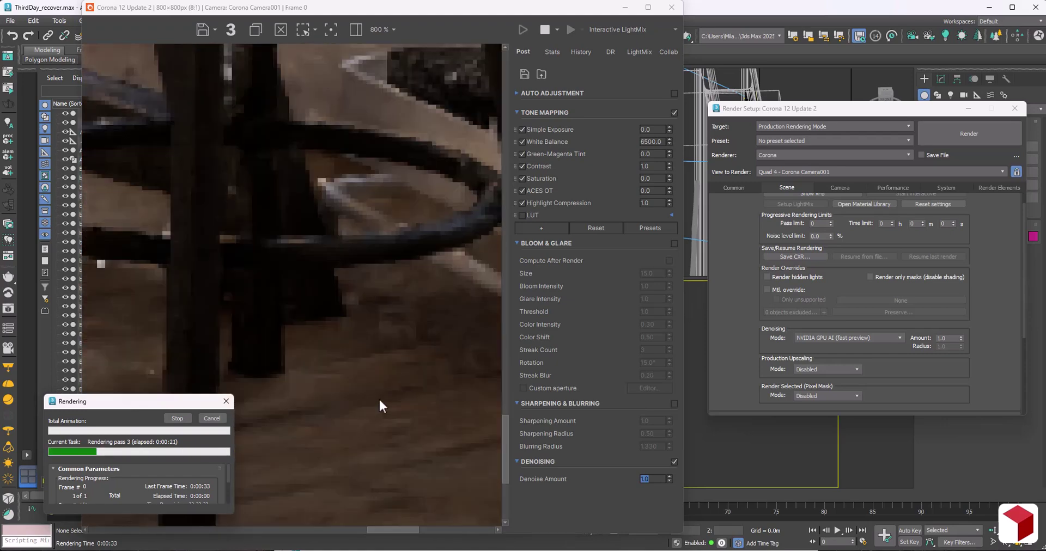
{"action": "scroll", "coordinate": [372, 393], "scroll_direction": "down", "scroll_amount": 3}
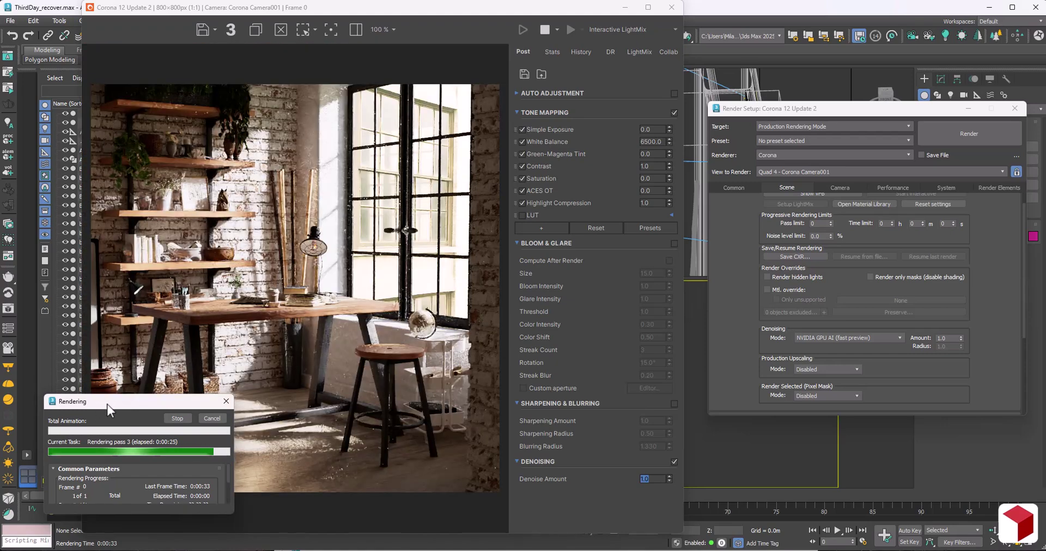
{"action": "left_click_drag", "start_coordinate": [106, 404], "coordinate": [174, 421]}
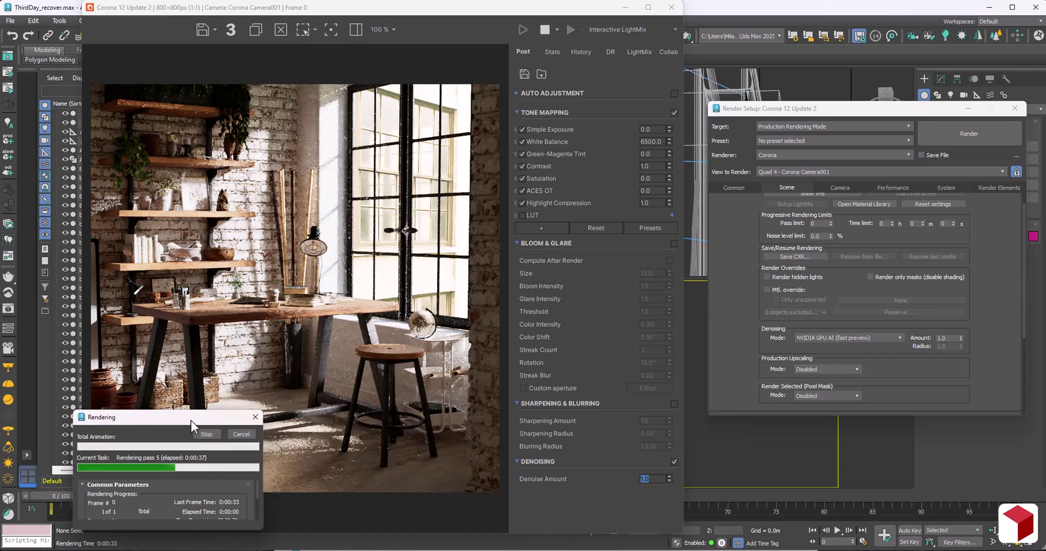
{"action": "scroll", "coordinate": [365, 417], "scroll_direction": "up", "scroll_amount": 2}
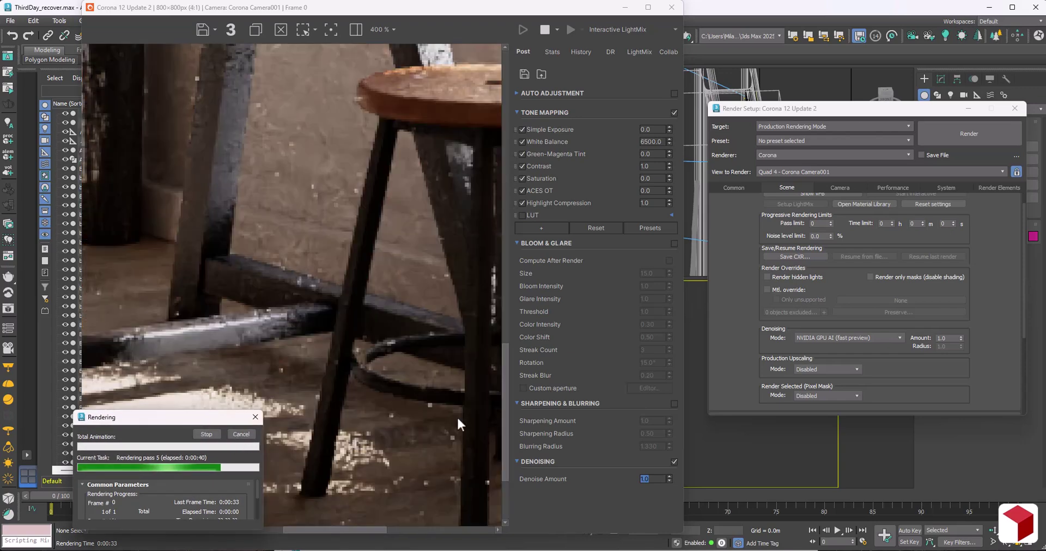
{"action": "left_click", "coordinate": [554, 53]}
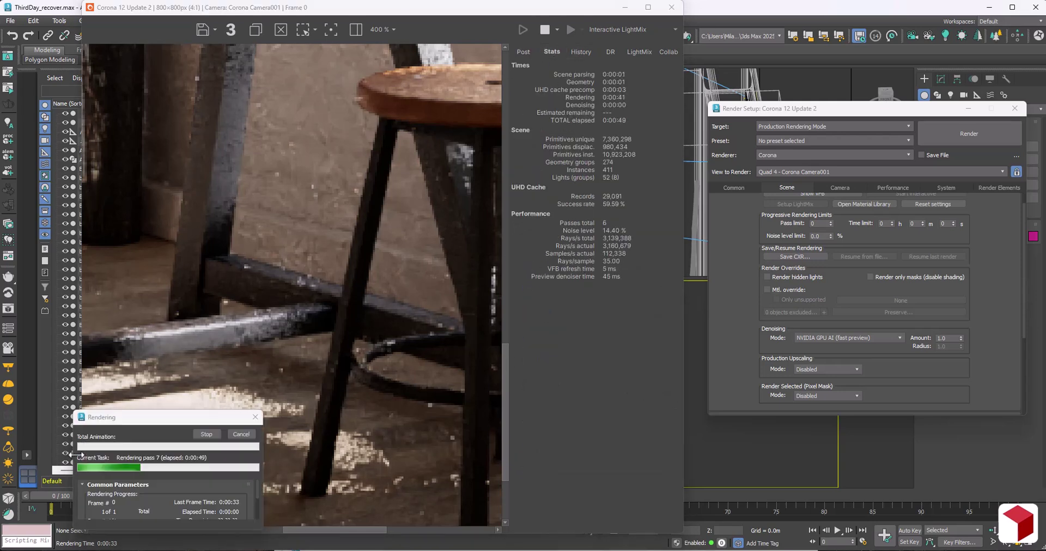
{"action": "left_click", "coordinate": [59, 459]}
{"action": "left_click", "coordinate": [523, 52]}
Step: Compare Denoise Amount 0 against 1.0, then stop the render
{"action": "double_click", "coordinate": [651, 479]}
{"action": "type", "text": "0"}
{"action": "key", "text": "Return"}
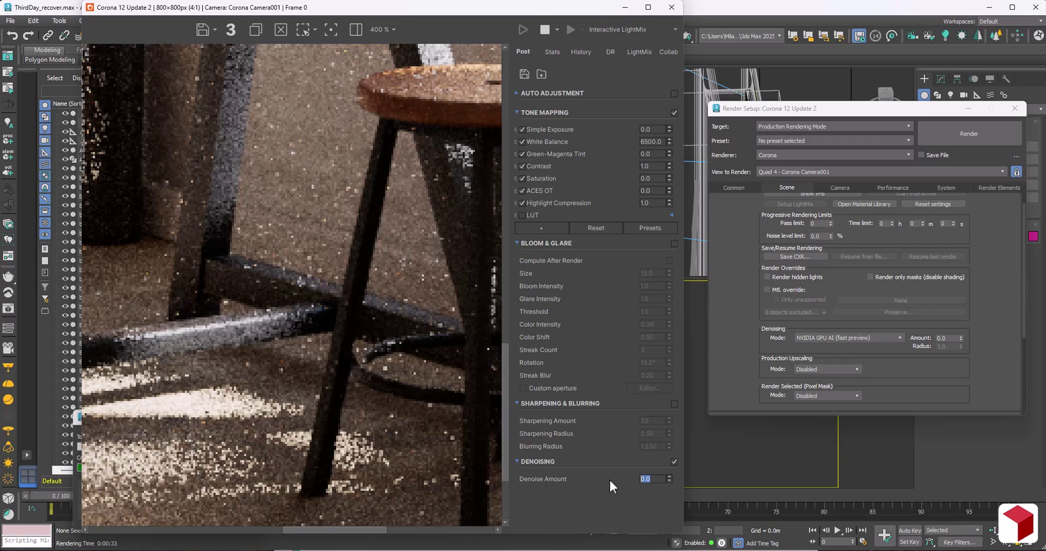
{"action": "scroll", "coordinate": [423, 361], "scroll_direction": "down", "scroll_amount": 2}
{"action": "type", "text": "1"}
{"action": "key", "text": "Return"}
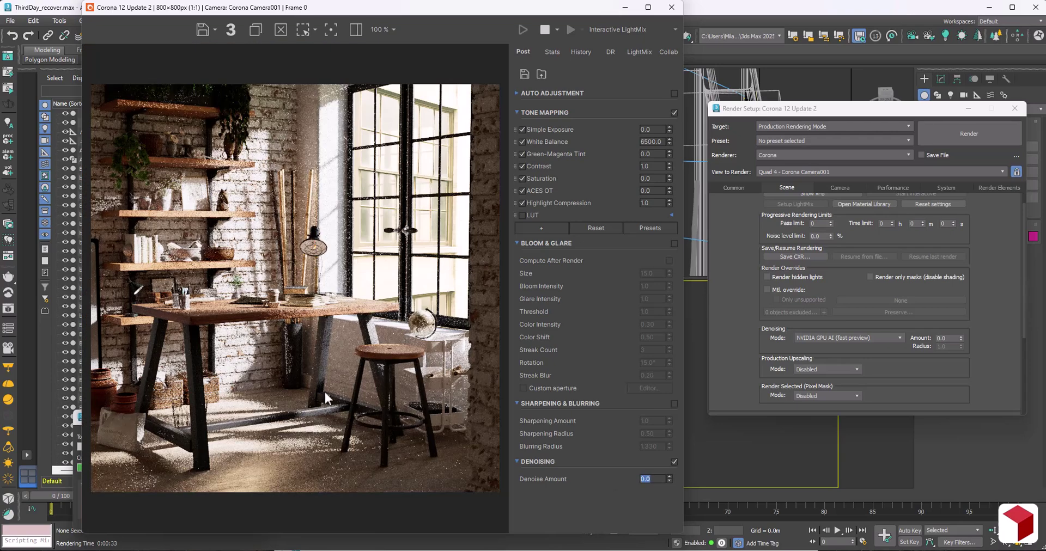
{"action": "scroll", "coordinate": [469, 482], "scroll_direction": "up", "scroll_amount": 2}
{"action": "scroll", "coordinate": [469, 482], "scroll_direction": "down", "scroll_amount": 2}
{"action": "left_click", "coordinate": [77, 484]}
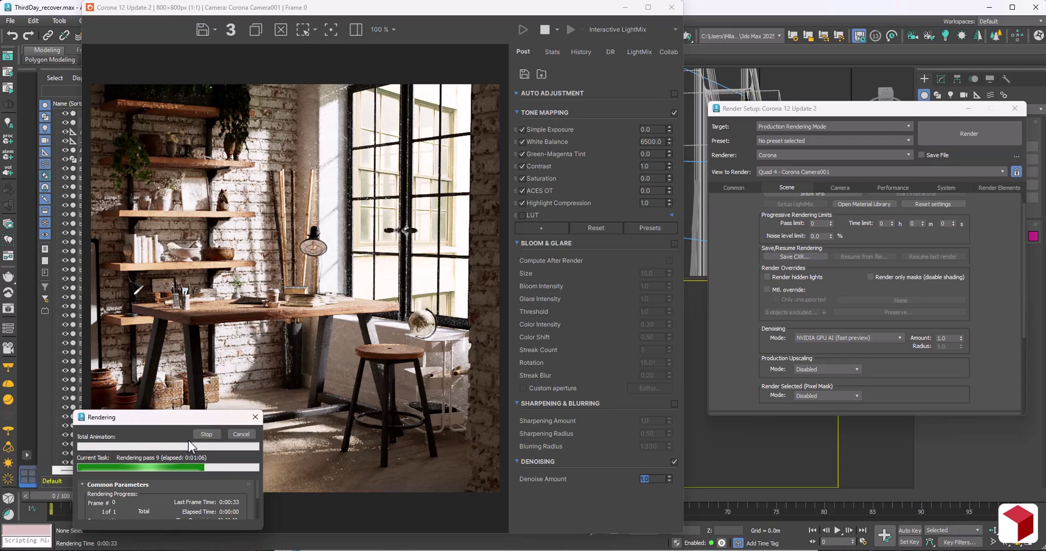
{"action": "left_click", "coordinate": [240, 434]}
{"action": "left_click", "coordinate": [522, 32]}
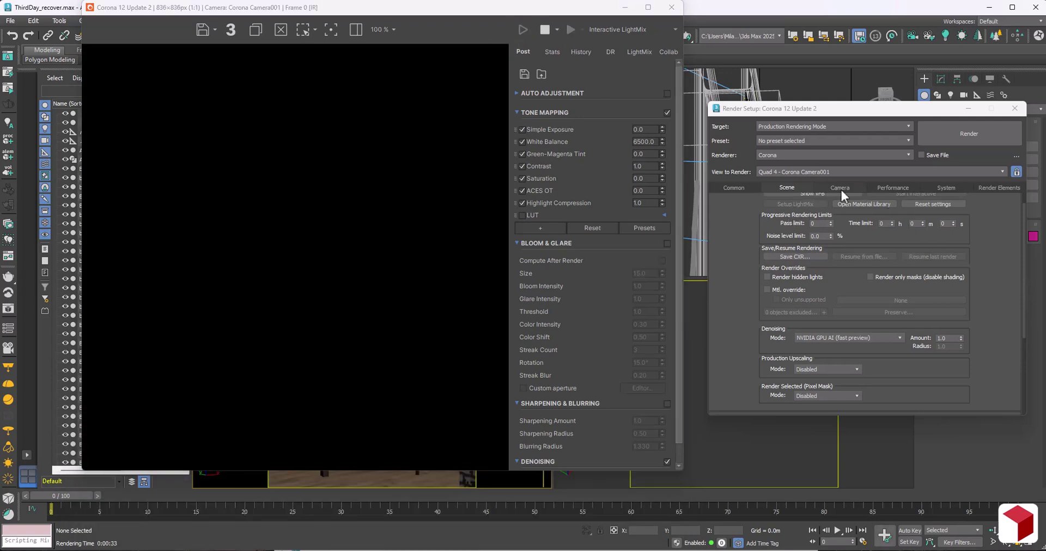
{"action": "left_click", "coordinate": [893, 187]}
{"action": "scroll", "coordinate": [983, 292], "scroll_direction": "down", "scroll_amount": 2}
{"action": "left_click", "coordinate": [933, 296]}
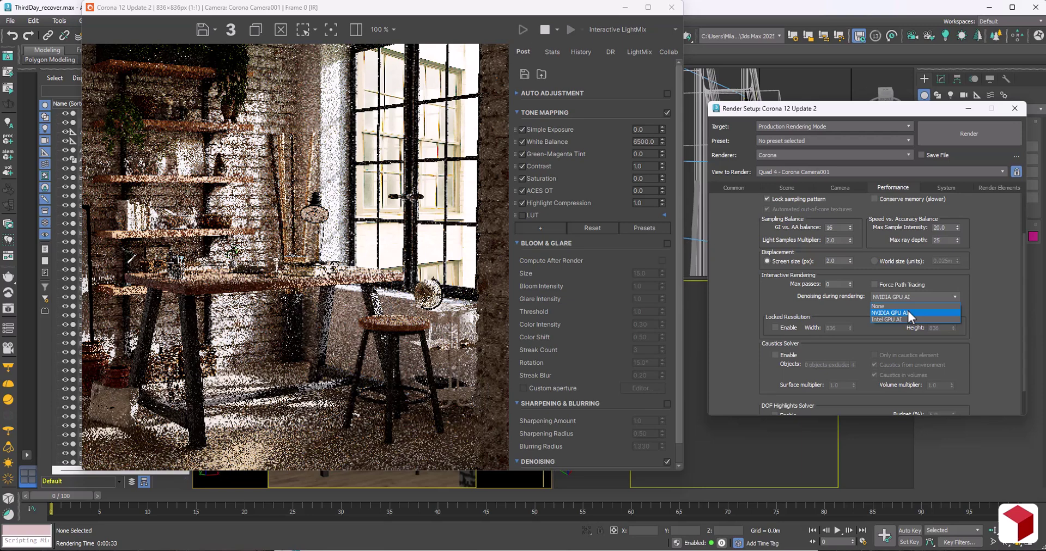
{"action": "left_click", "coordinate": [920, 312]}
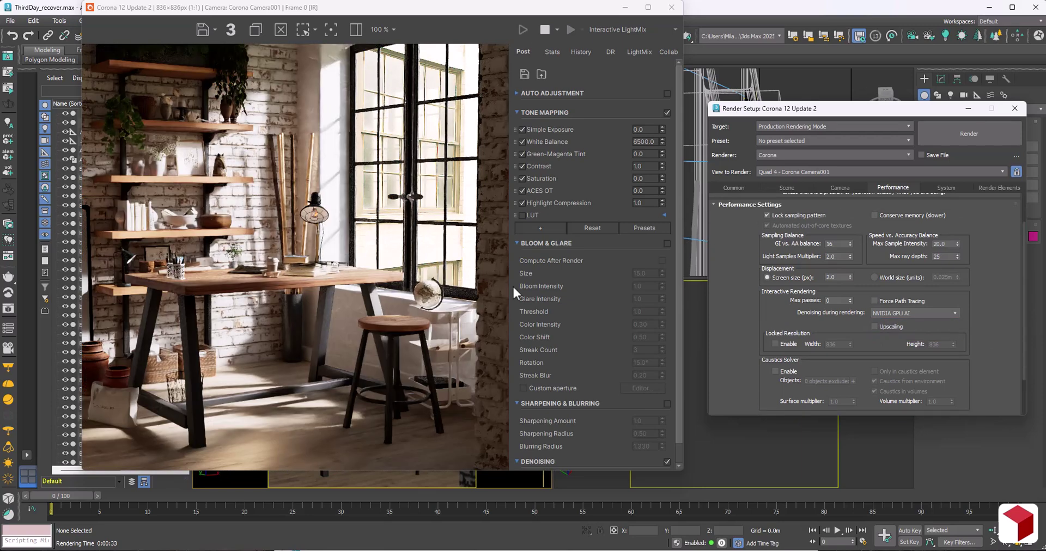
{"action": "scroll", "coordinate": [327, 177], "scroll_direction": "up", "scroll_amount": 3}
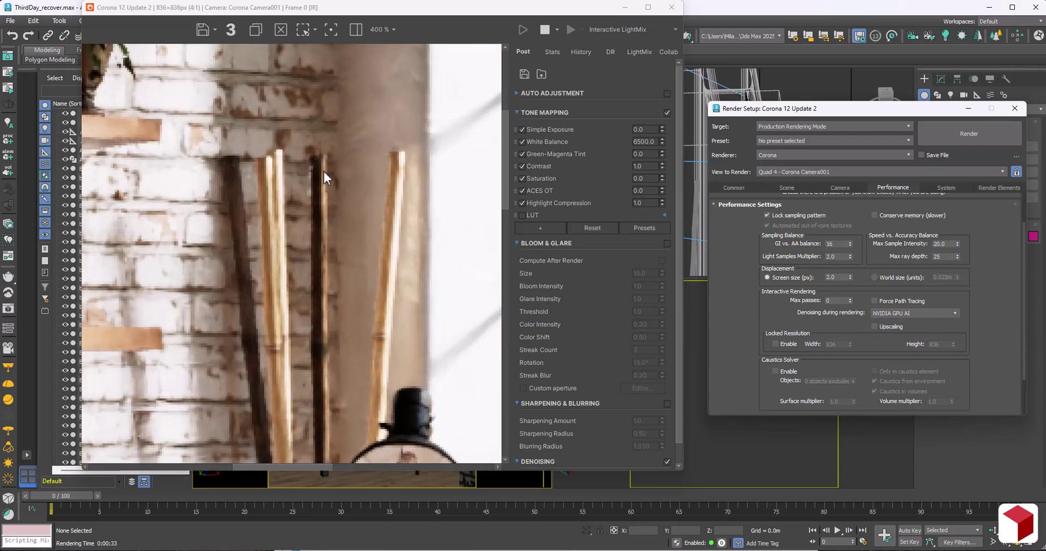
{"action": "scroll", "coordinate": [327, 179], "scroll_direction": "down", "scroll_amount": 3}
{"action": "scroll", "coordinate": [427, 436], "scroll_direction": "up", "scroll_amount": 3}
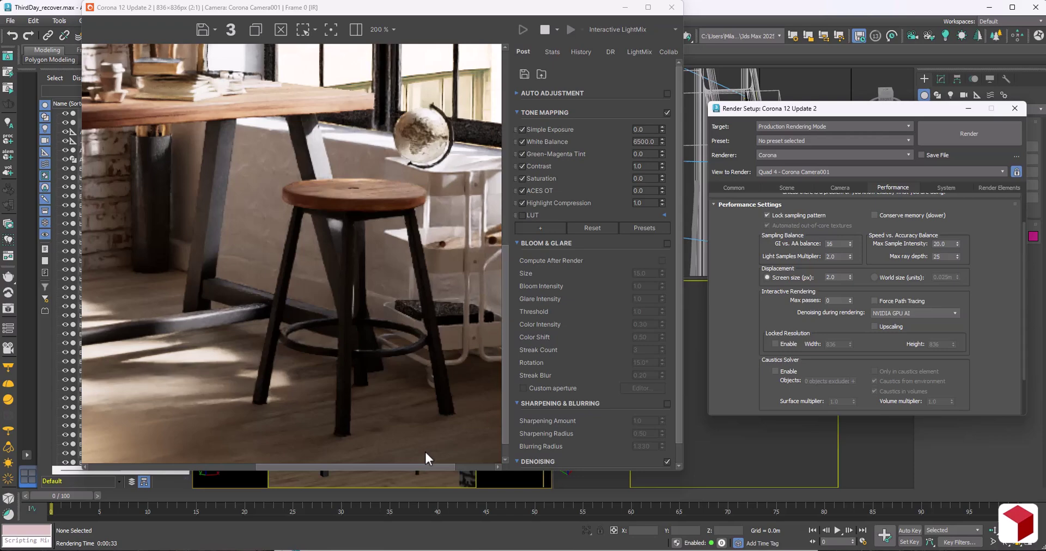
{"action": "left_click_drag", "start_coordinate": [441, 423], "coordinate": [254, 362]}
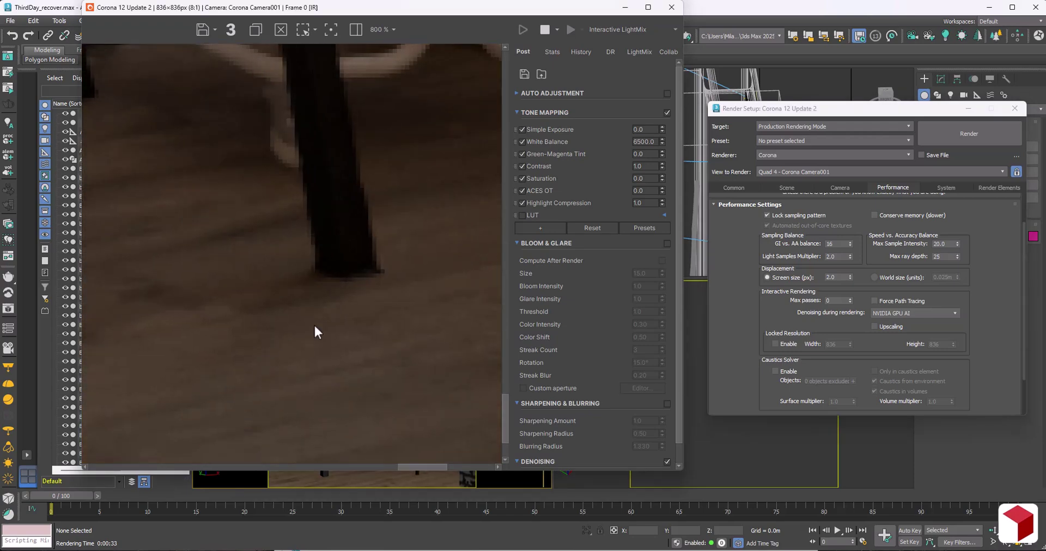
{"action": "scroll", "coordinate": [376, 351], "scroll_direction": "down", "scroll_amount": 3}
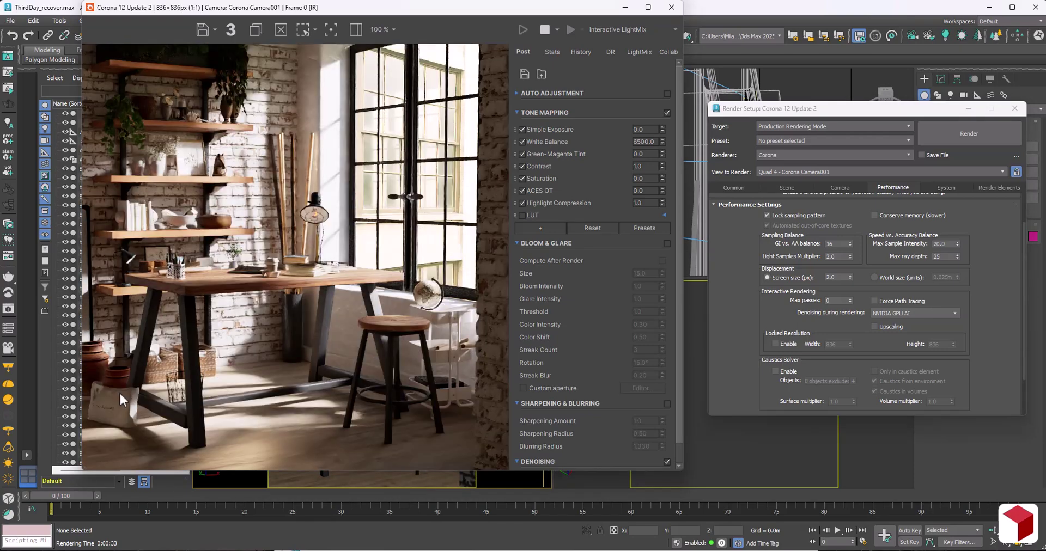
{"action": "scroll", "coordinate": [149, 259], "scroll_direction": "up", "scroll_amount": 4}
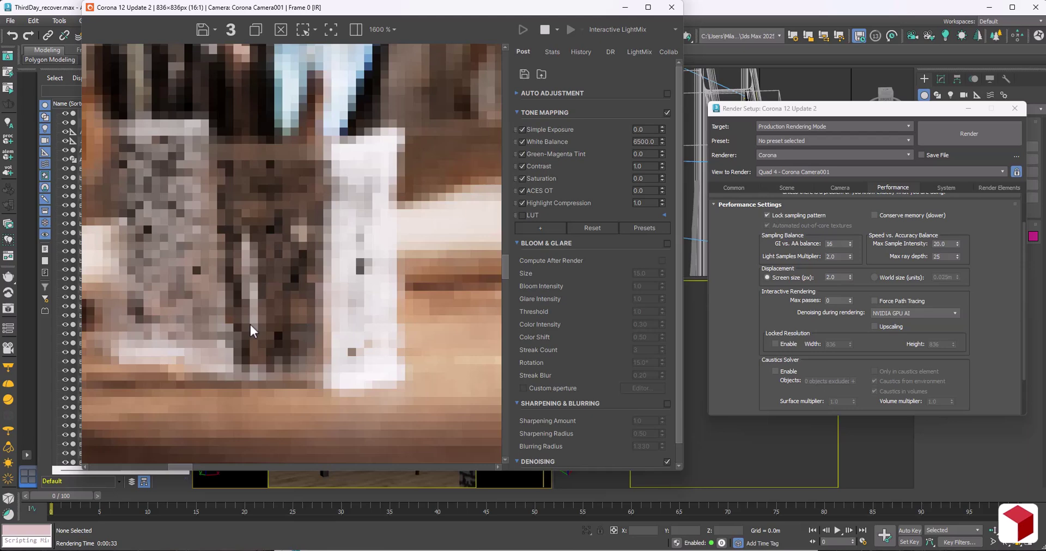
{"action": "scroll", "coordinate": [251, 331], "scroll_direction": "down", "scroll_amount": 4}
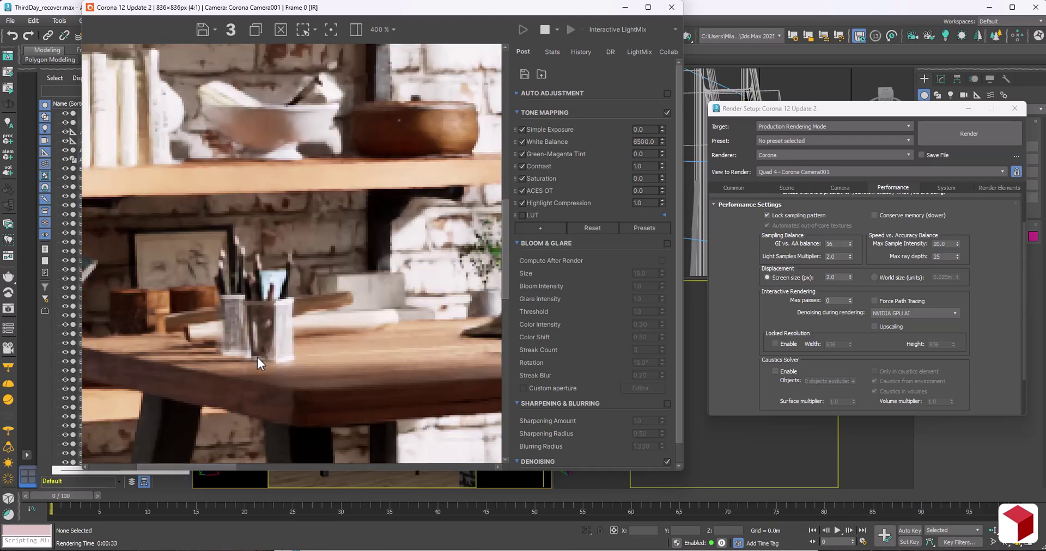
{"action": "scroll", "coordinate": [221, 166], "scroll_direction": "up", "scroll_amount": 4}
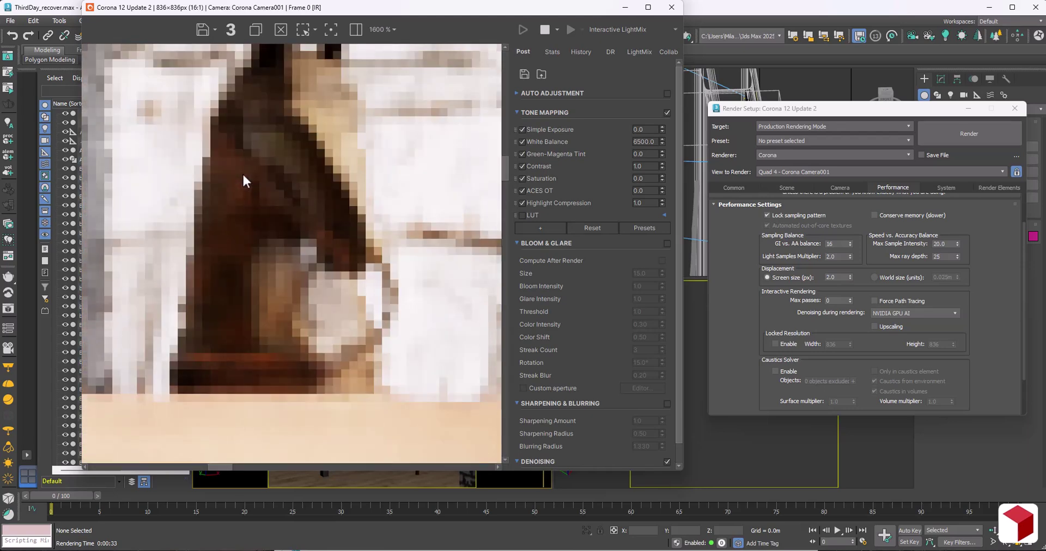
{"action": "scroll", "coordinate": [343, 302], "scroll_direction": "down", "scroll_amount": 3}
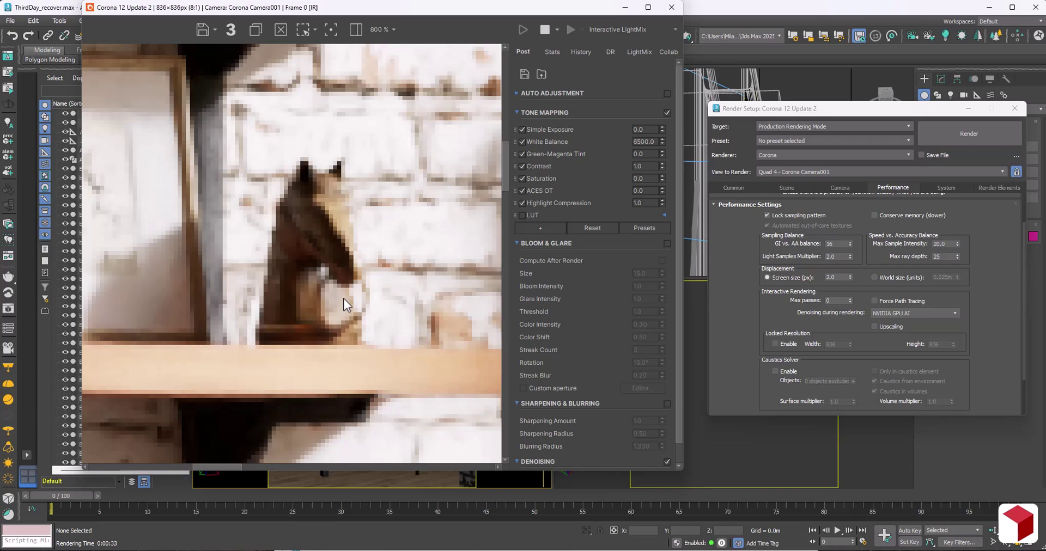
{"action": "scroll", "coordinate": [338, 170], "scroll_direction": "down", "scroll_amount": 1}
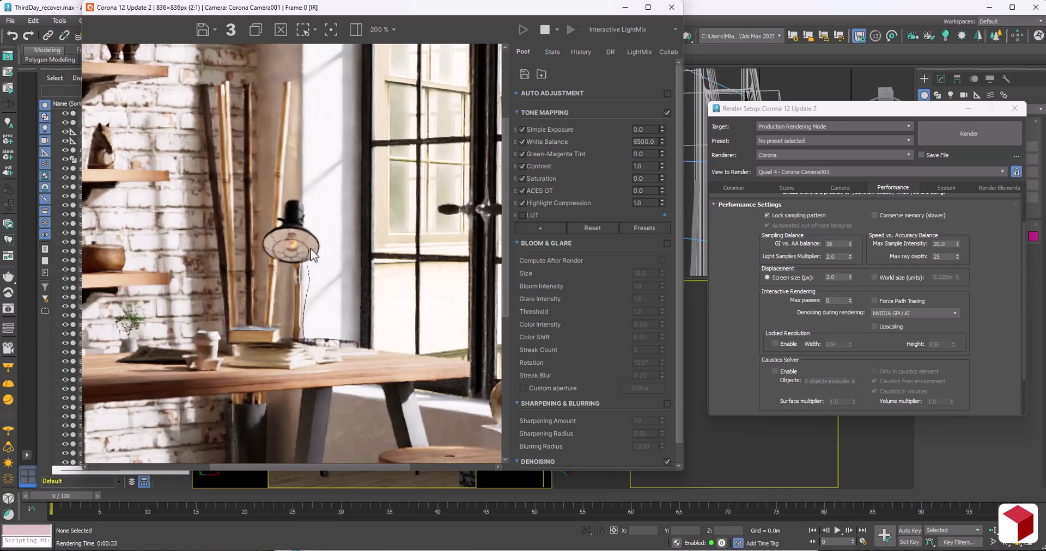
{"action": "scroll", "coordinate": [292, 250], "scroll_direction": "up", "scroll_amount": 4}
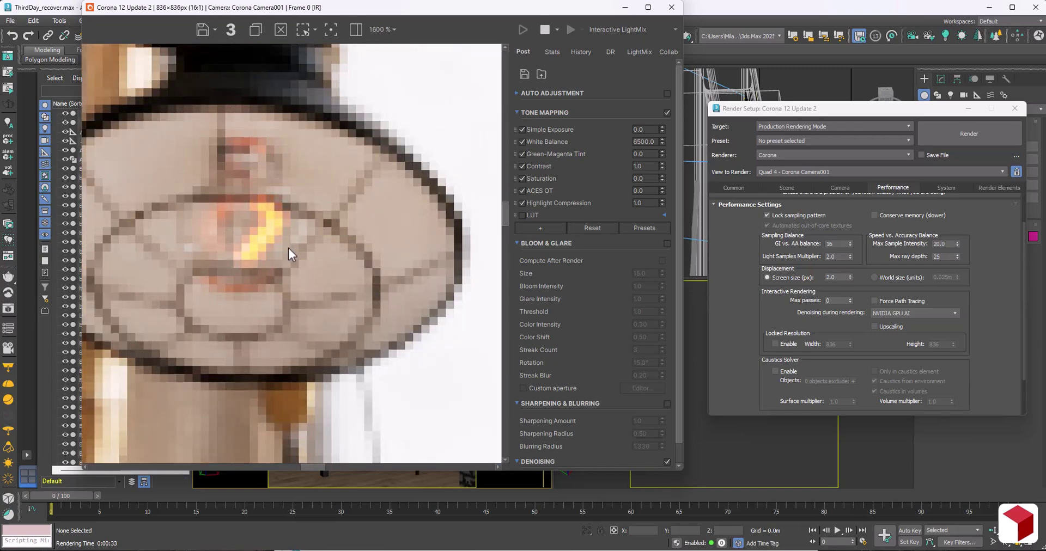
{"action": "scroll", "coordinate": [289, 249], "scroll_direction": "down", "scroll_amount": 3}
{"action": "scroll", "coordinate": [289, 248], "scroll_direction": "down", "scroll_amount": 1}
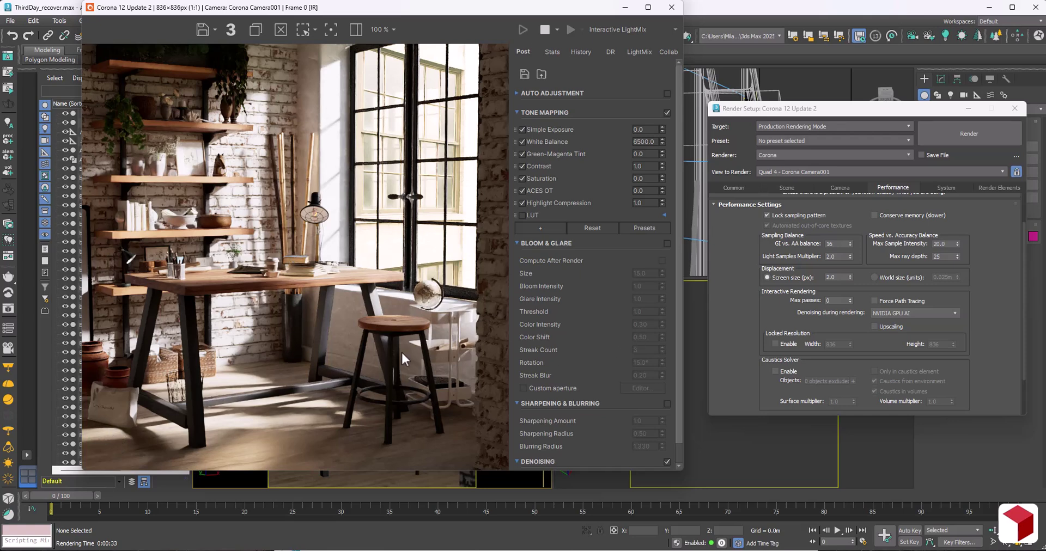
Step: Stop the interactive render and pick the Intel CPU / GPU AI (speed-quality hybrid) denoiser
{"action": "left_click", "coordinate": [786, 187]}
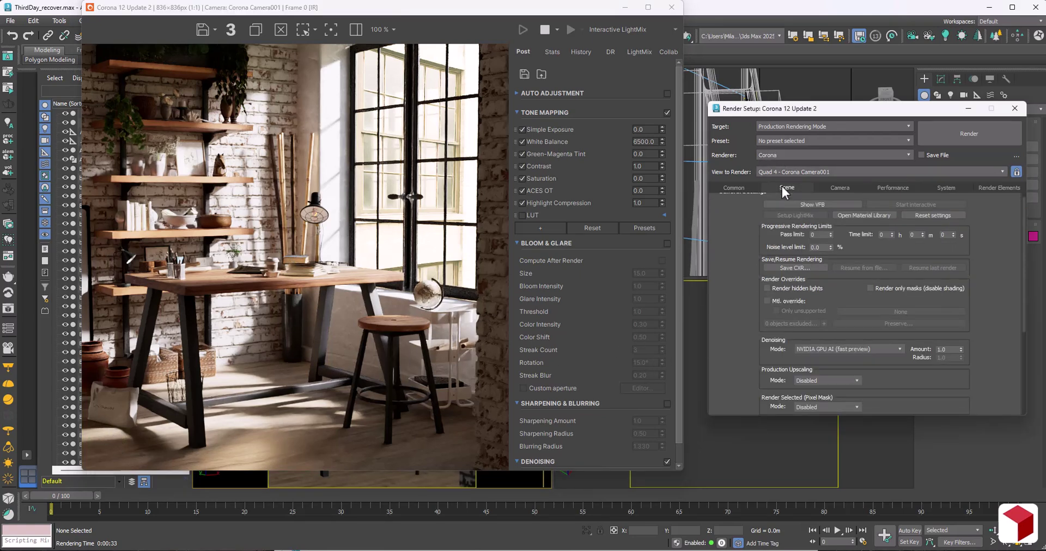
{"action": "left_click", "coordinate": [853, 349]}
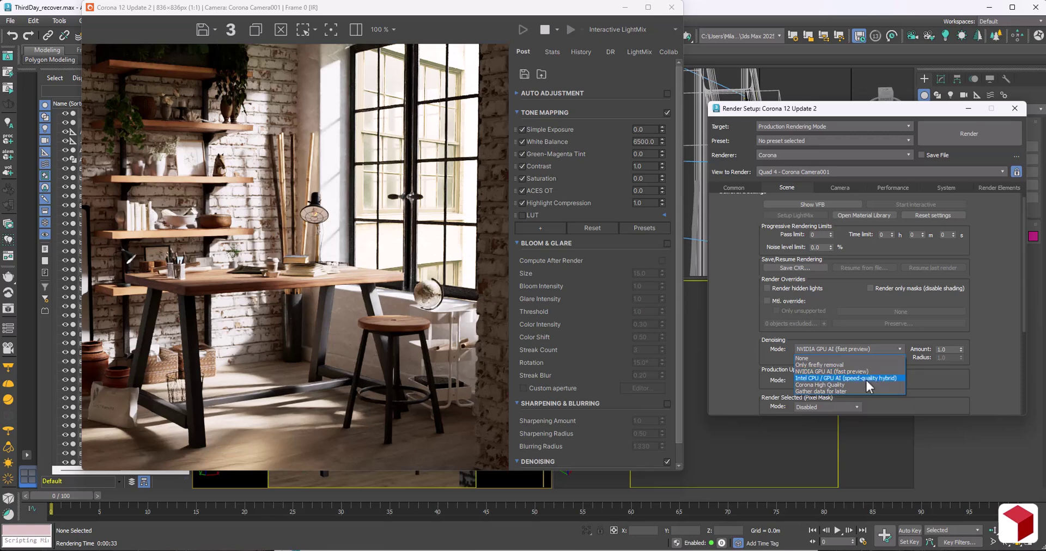
{"action": "left_click", "coordinate": [546, 31]}
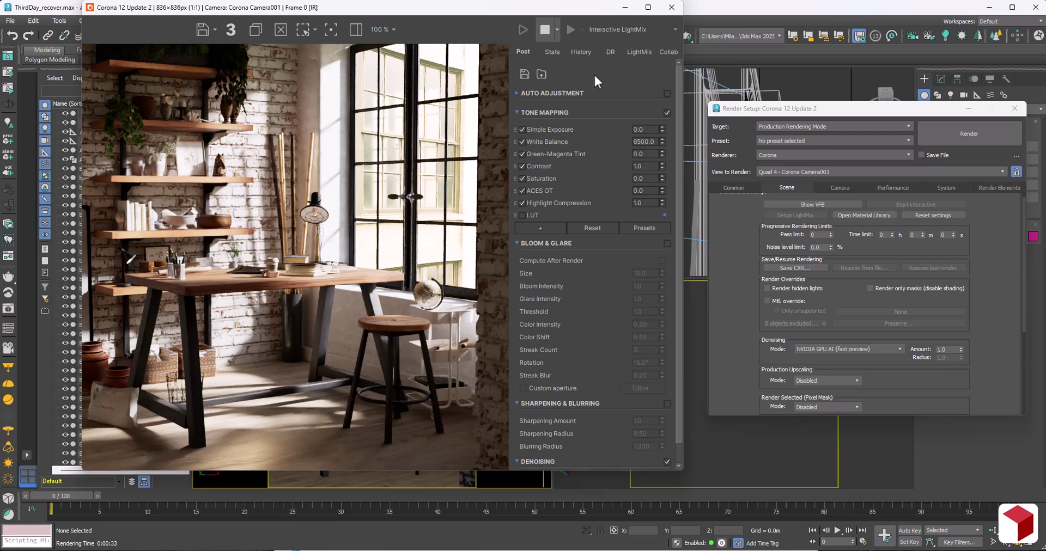
{"action": "left_click", "coordinate": [835, 349]}
{"action": "left_click", "coordinate": [846, 382]}
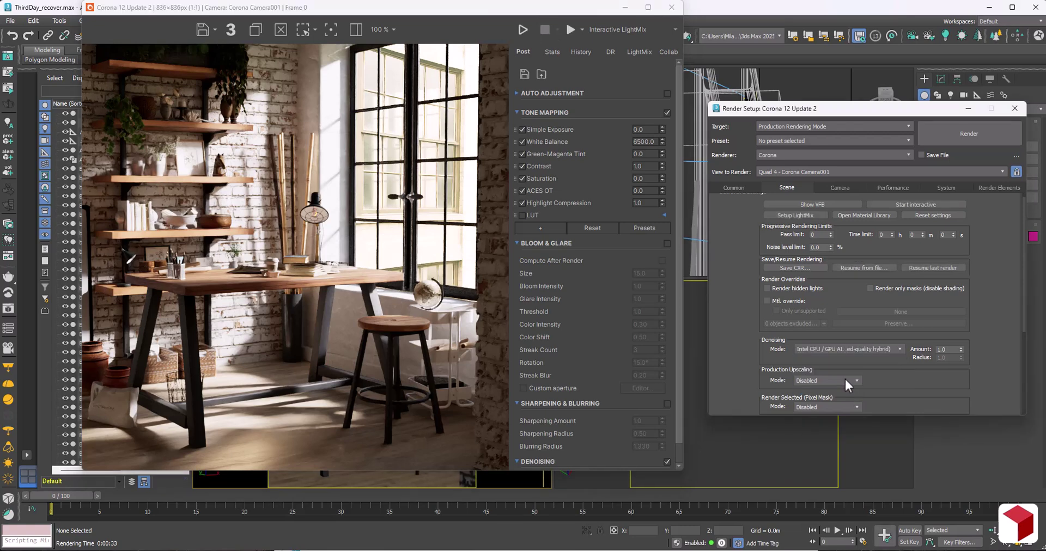
Step: Cancel the test render and leave denoising on the Intel hybrid mode
{"action": "left_click", "coordinate": [857, 351]}
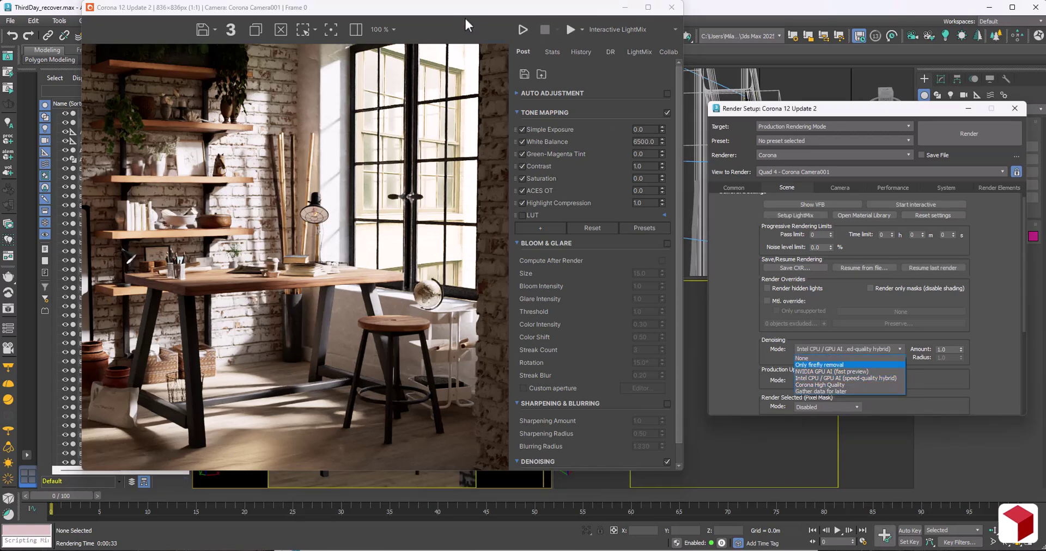
{"action": "left_click", "coordinate": [489, 36]}
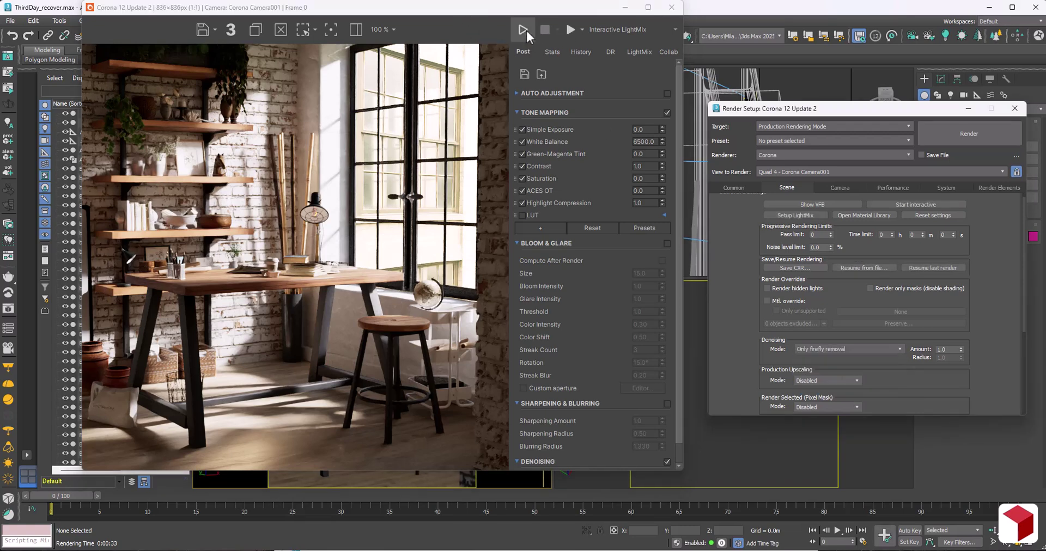
{"action": "left_click", "coordinate": [572, 34]}
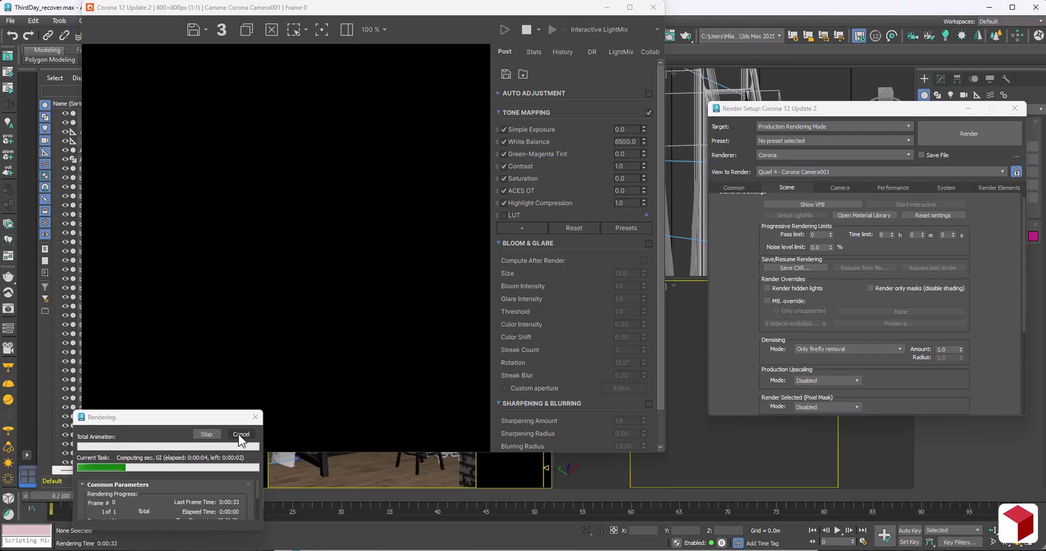
{"action": "left_click", "coordinate": [837, 351]}
{"action": "left_click", "coordinate": [850, 371]}
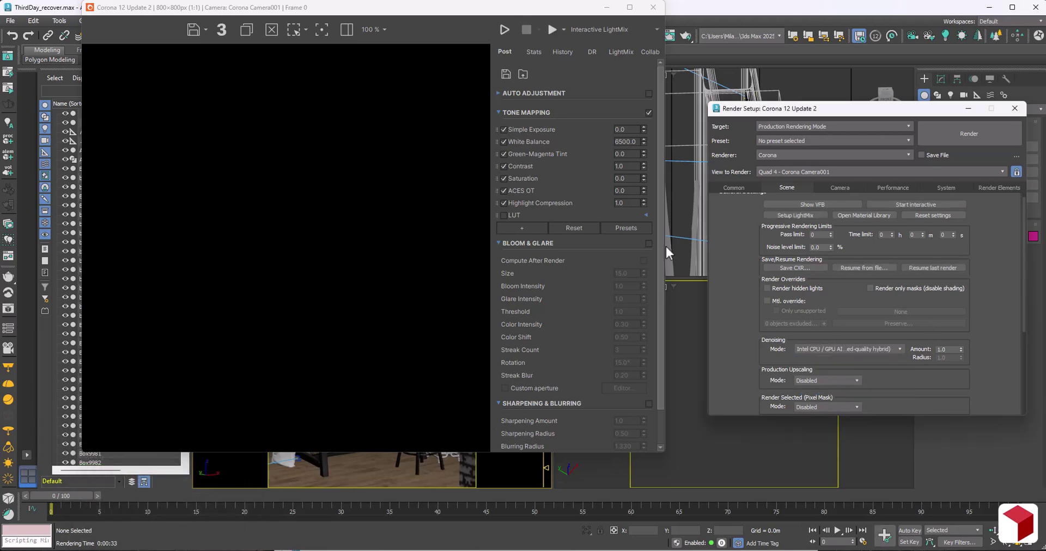
Step: Render the desk scene with the Intel hybrid denoiser, zooming in on the shelves and stool
{"action": "left_click", "coordinate": [550, 34]}
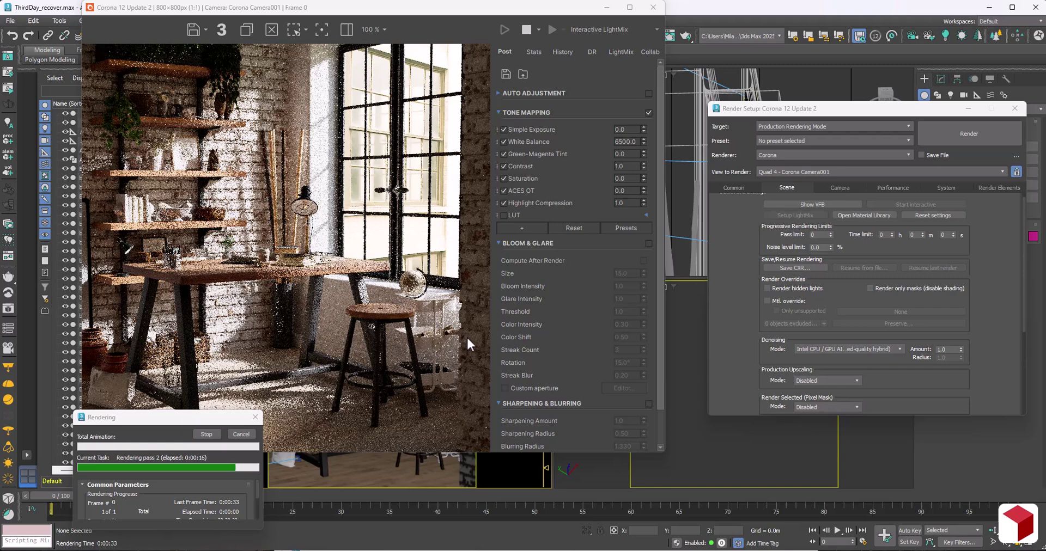
{"action": "scroll", "coordinate": [466, 335], "scroll_direction": "up", "scroll_amount": 3}
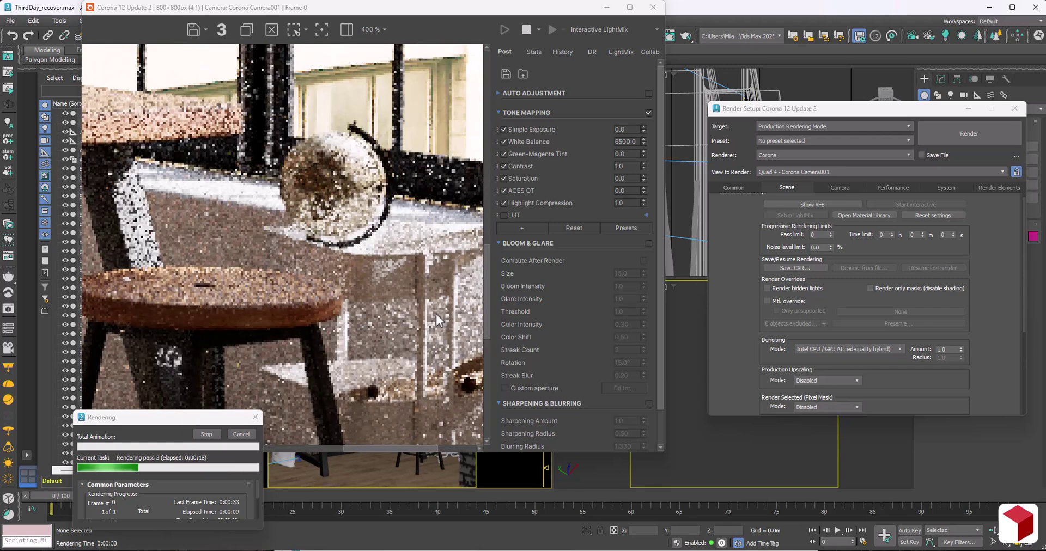
{"action": "scroll", "coordinate": [436, 314], "scroll_direction": "down", "scroll_amount": 1}
{"action": "scroll", "coordinate": [433, 305], "scroll_direction": "down", "scroll_amount": 1}
{"action": "scroll", "coordinate": [165, 239], "scroll_direction": "up", "scroll_amount": 2}
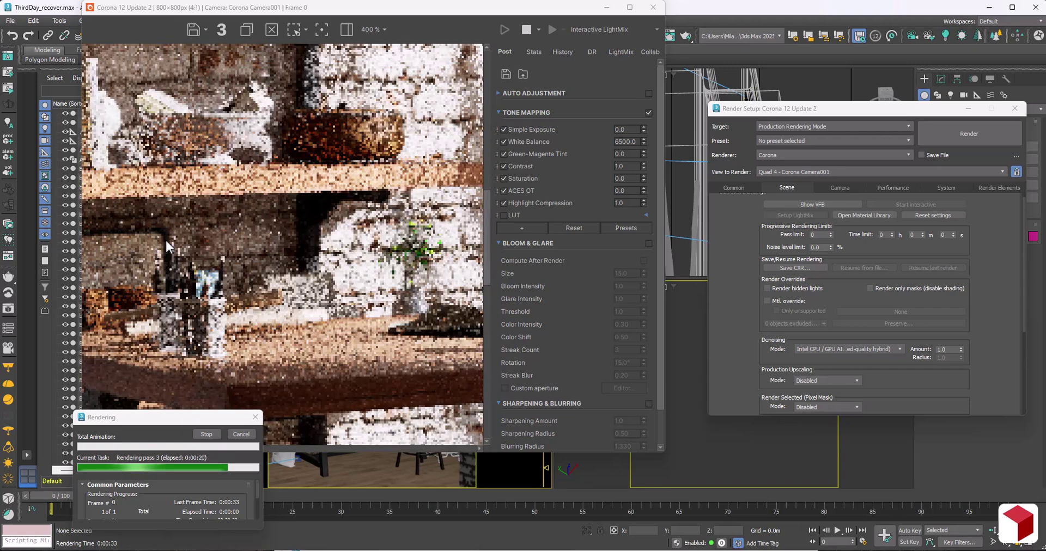
{"action": "scroll", "coordinate": [165, 239], "scroll_direction": "down", "scroll_amount": 2}
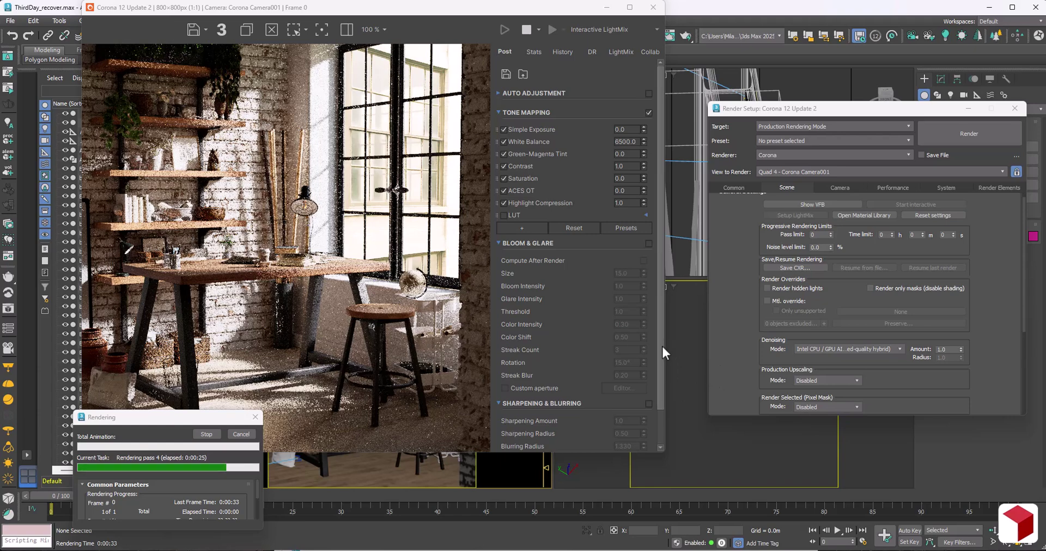
Step: Try a Denoise Amount of 0.0, then undo back to 1.0
{"action": "left_click_drag", "start_coordinate": [662, 349], "coordinate": [671, 422]}
{"action": "double_click", "coordinate": [621, 440]}
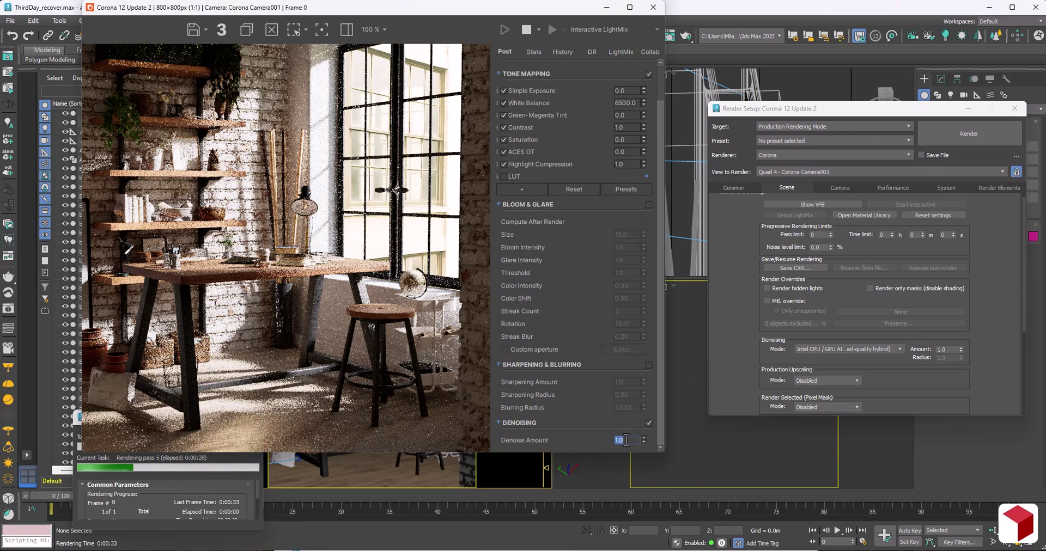
{"action": "type", "text": "0"}
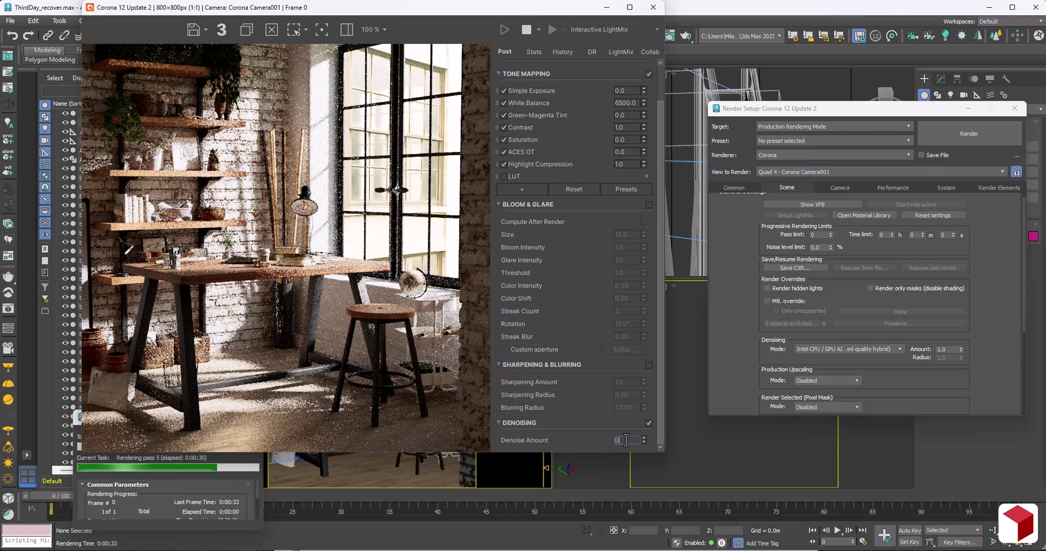
{"action": "key", "text": "ctrl+z"}
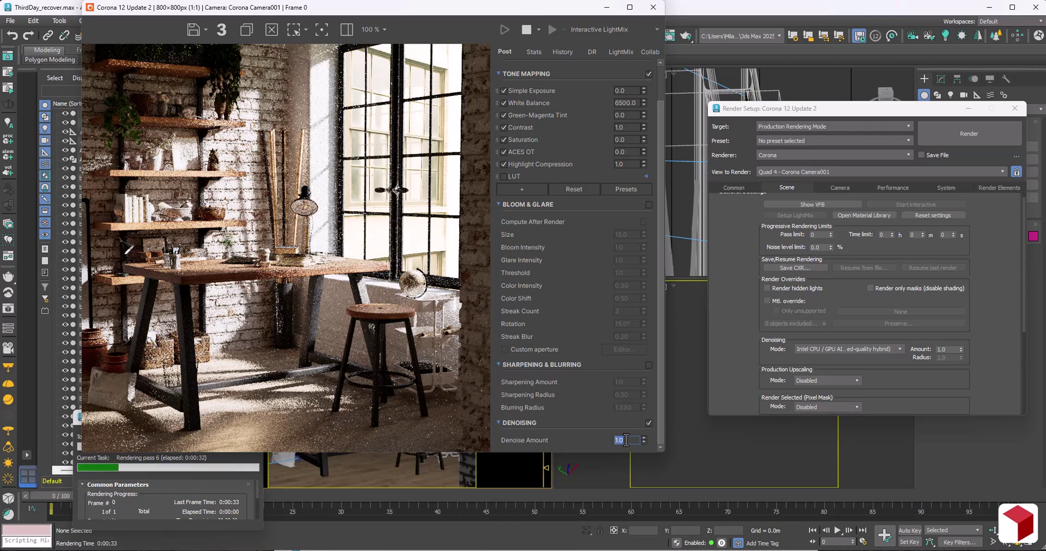
{"action": "type", "text": "0"}
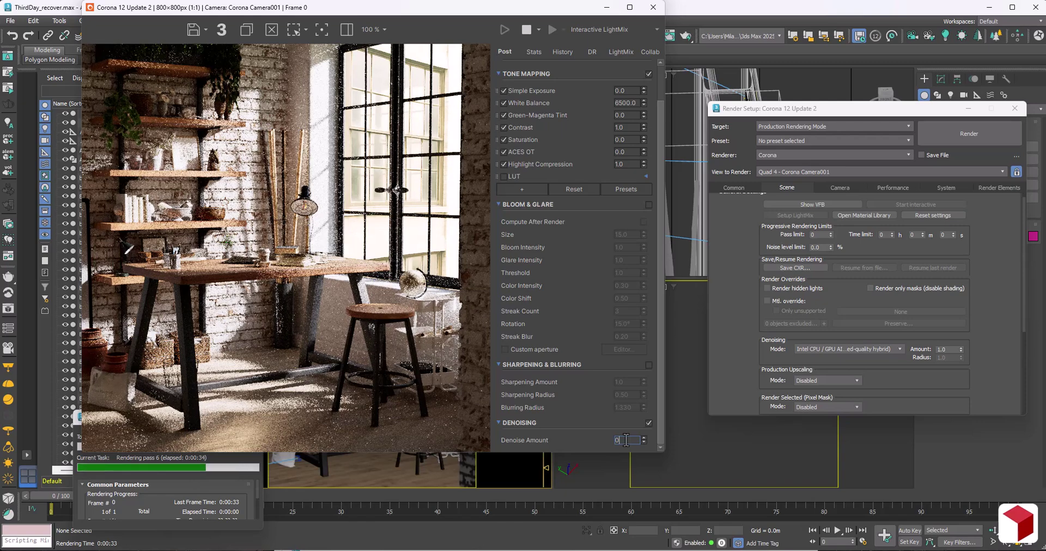
{"action": "key", "text": "Return"}
{"action": "key", "text": "ctrl+z"}
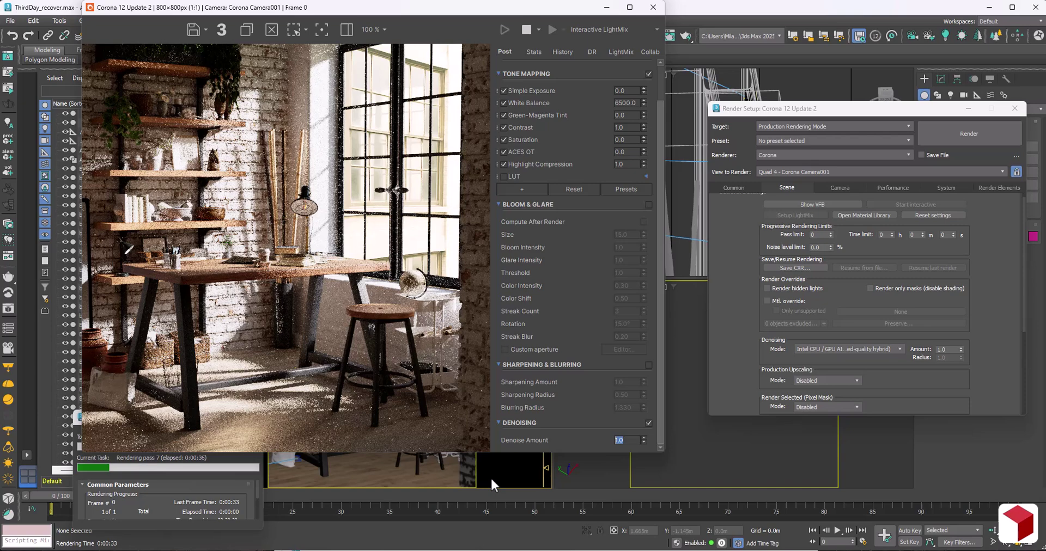
Step: Stop rendering so the final denoise runs, then set Denoise Amount to 0.0
{"action": "left_click", "coordinate": [224, 479]}
{"action": "left_click", "coordinate": [211, 433]}
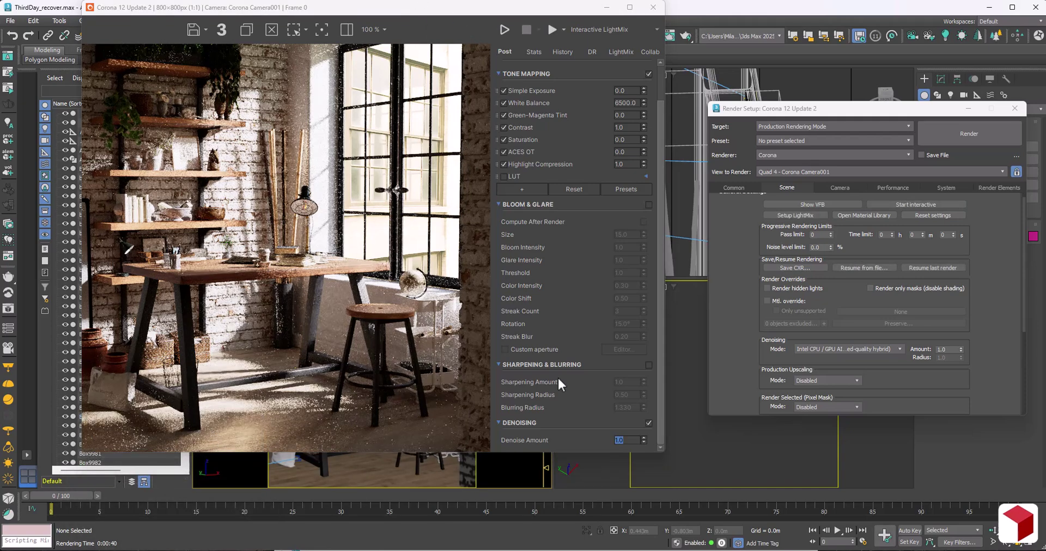
{"action": "left_click", "coordinate": [625, 439]}
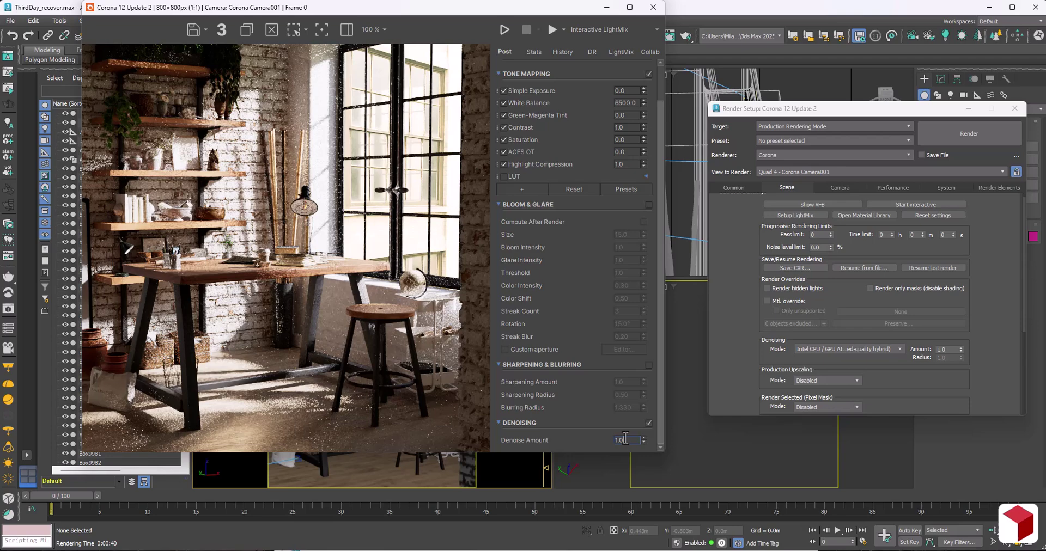
{"action": "type", "text": "0"}
{"action": "key", "text": "Return"}
Step: Inspect the raw grain on the floor and wall shelves at Denoise Amount 0.0
{"action": "scroll", "coordinate": [444, 425], "scroll_direction": "up", "scroll_amount": 5}
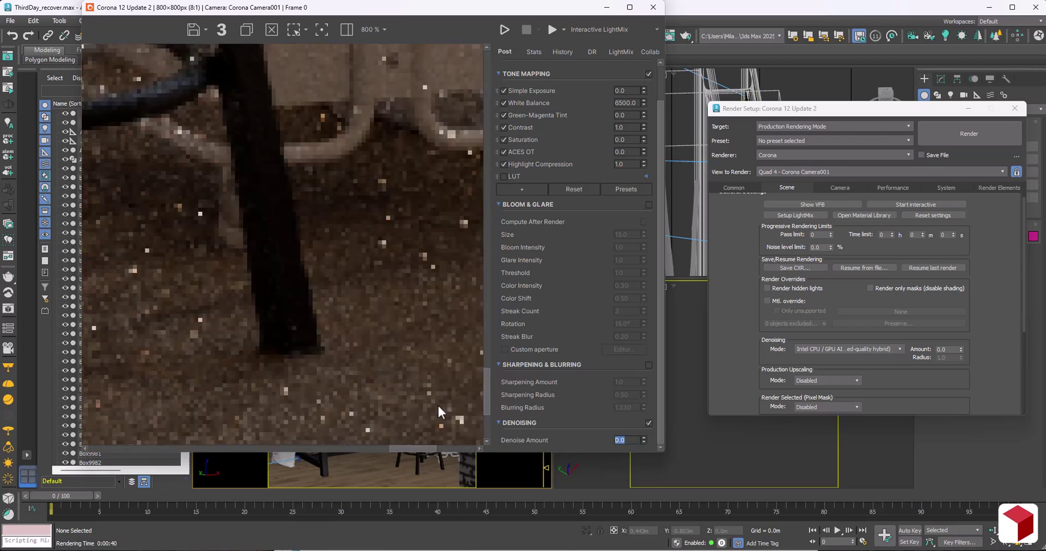
{"action": "left_click_drag", "start_coordinate": [436, 404], "coordinate": [332, 312]}
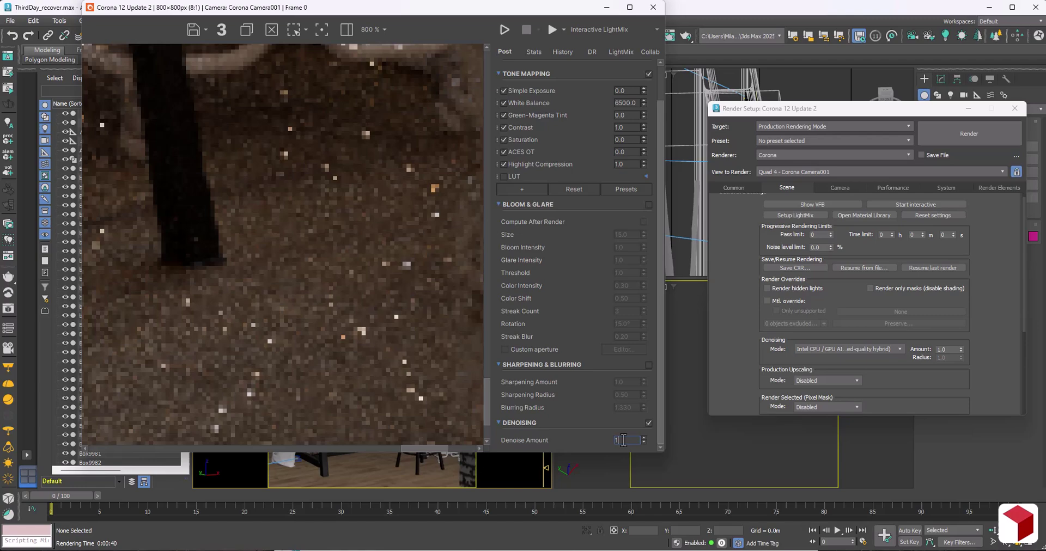
{"action": "scroll", "coordinate": [414, 307], "scroll_direction": "down", "scroll_amount": 5}
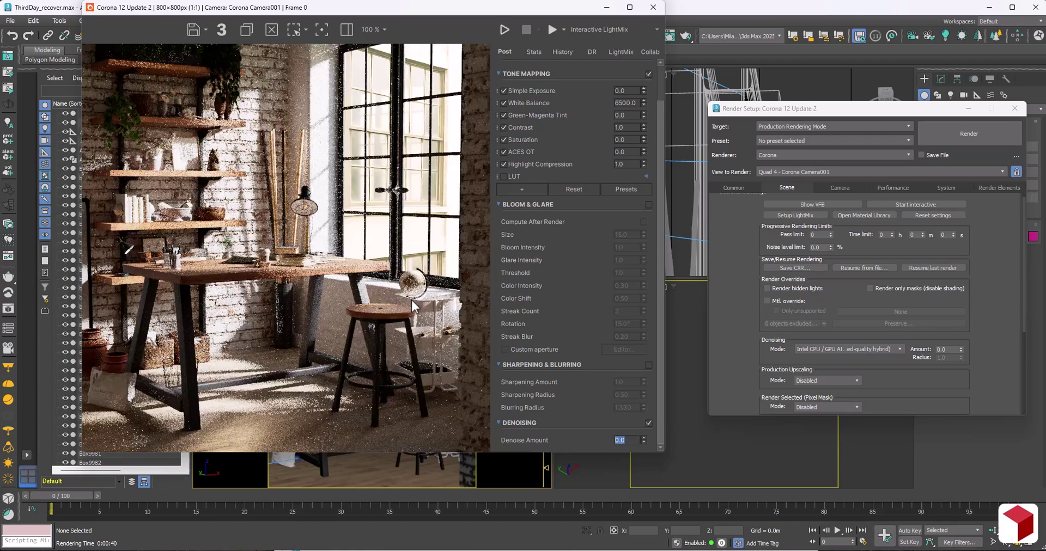
{"action": "scroll", "coordinate": [197, 212], "scroll_direction": "up", "scroll_amount": 2}
{"action": "left_click_drag", "start_coordinate": [202, 54], "coordinate": [334, 121]}
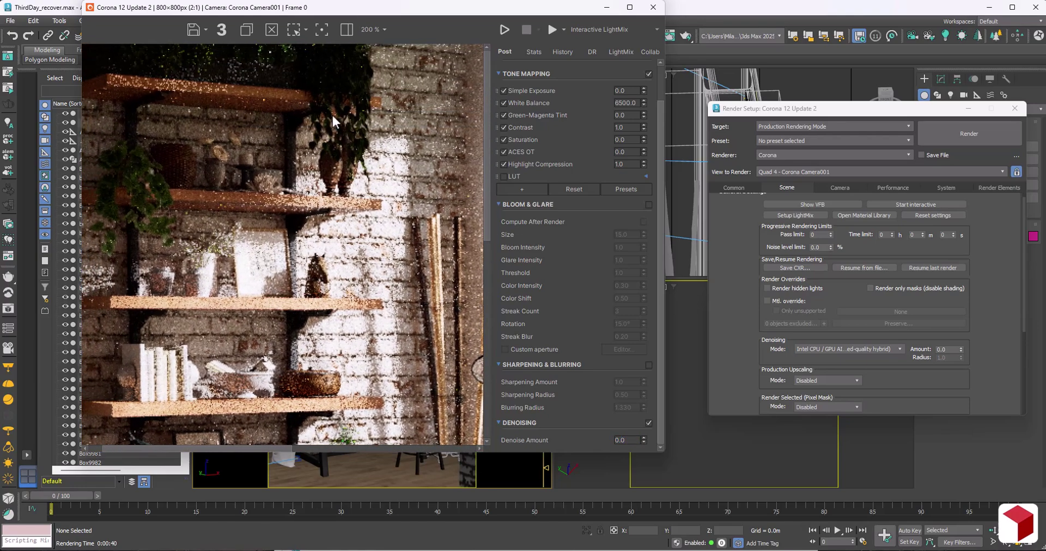
{"action": "scroll", "coordinate": [333, 121], "scroll_direction": "up", "scroll_amount": 1}
{"action": "double_click", "coordinate": [620, 441]}
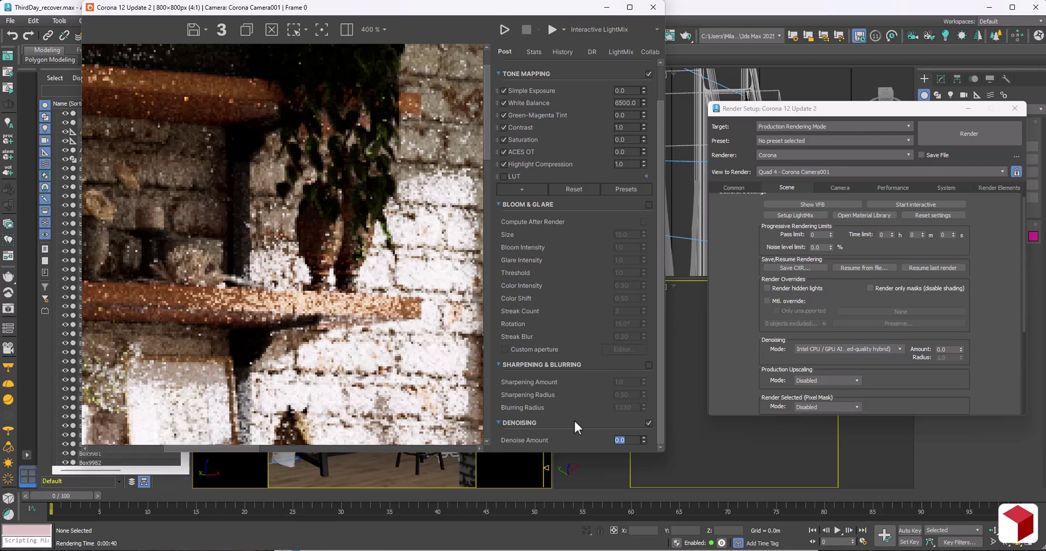
{"action": "scroll", "coordinate": [338, 251], "scroll_direction": "down", "scroll_amount": 3}
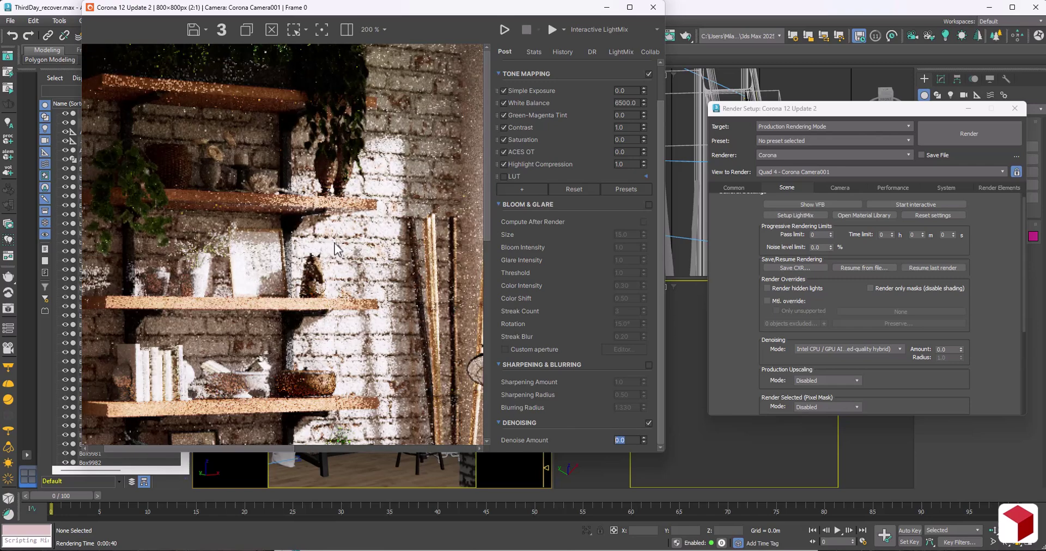
{"action": "scroll", "coordinate": [335, 248], "scroll_direction": "up", "scroll_amount": 1}
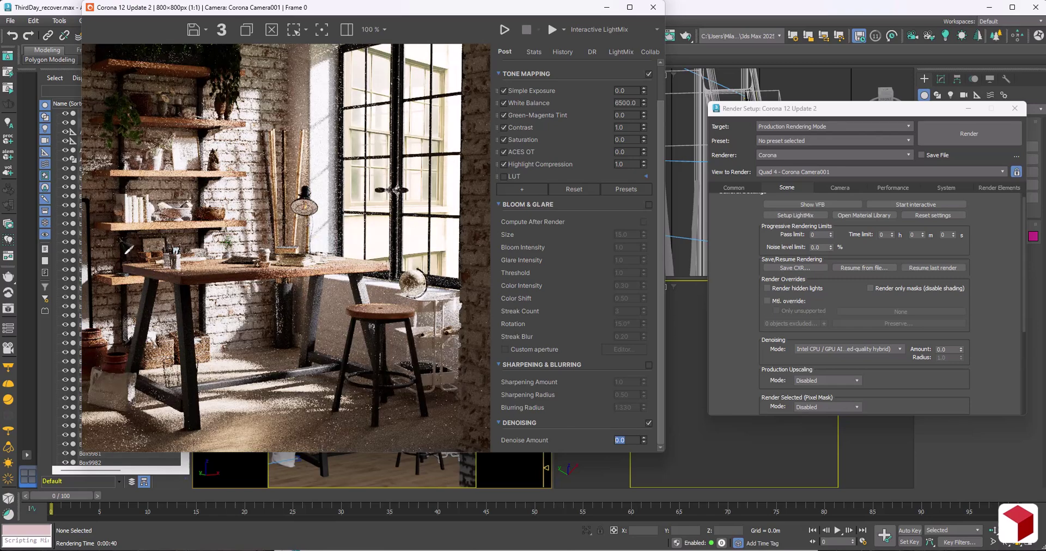
Step: Select Corona High Quality denoising and start a fresh render of the desk scene
{"action": "left_click", "coordinate": [854, 349]}
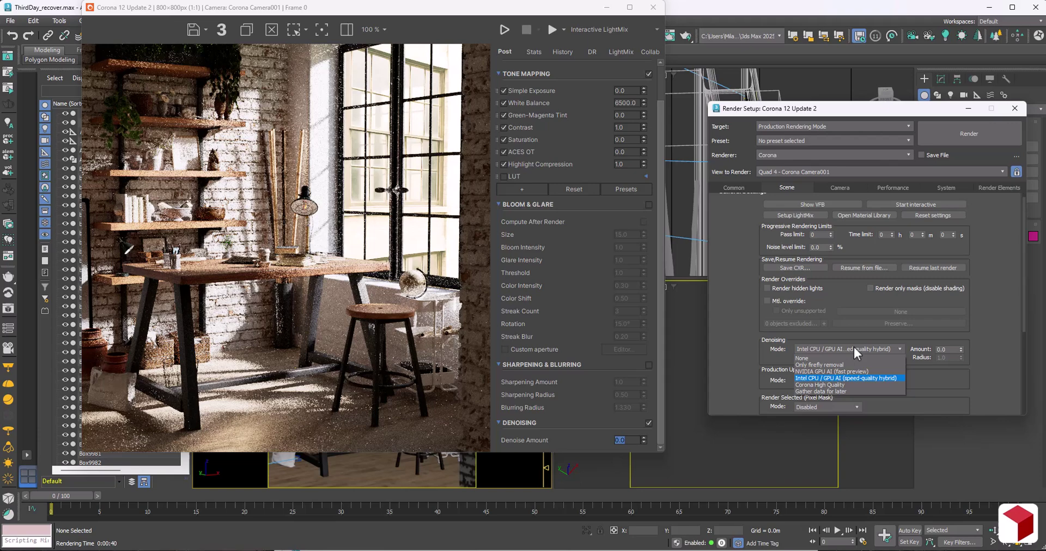
{"action": "left_click", "coordinate": [827, 385]}
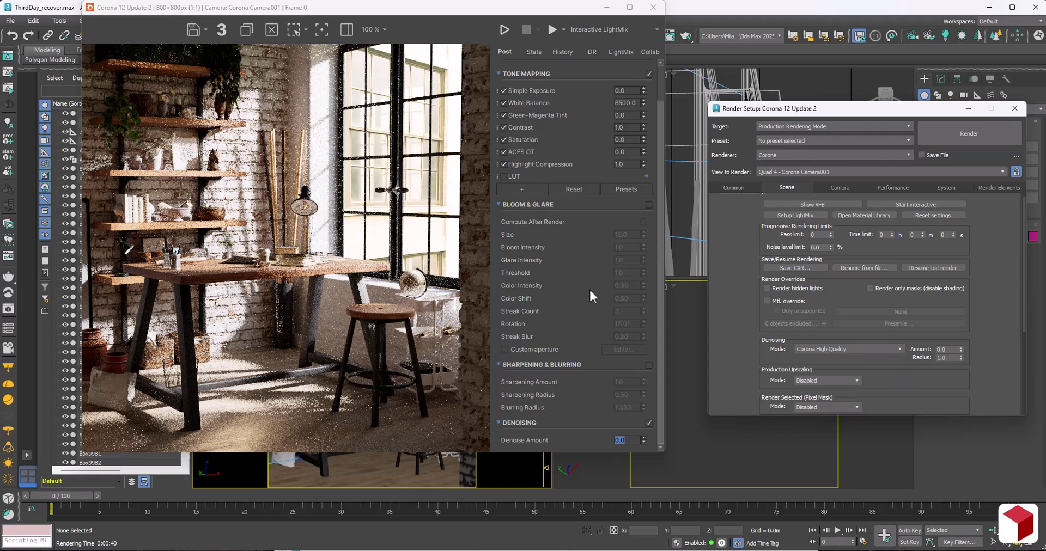
{"action": "left_click", "coordinate": [551, 29]}
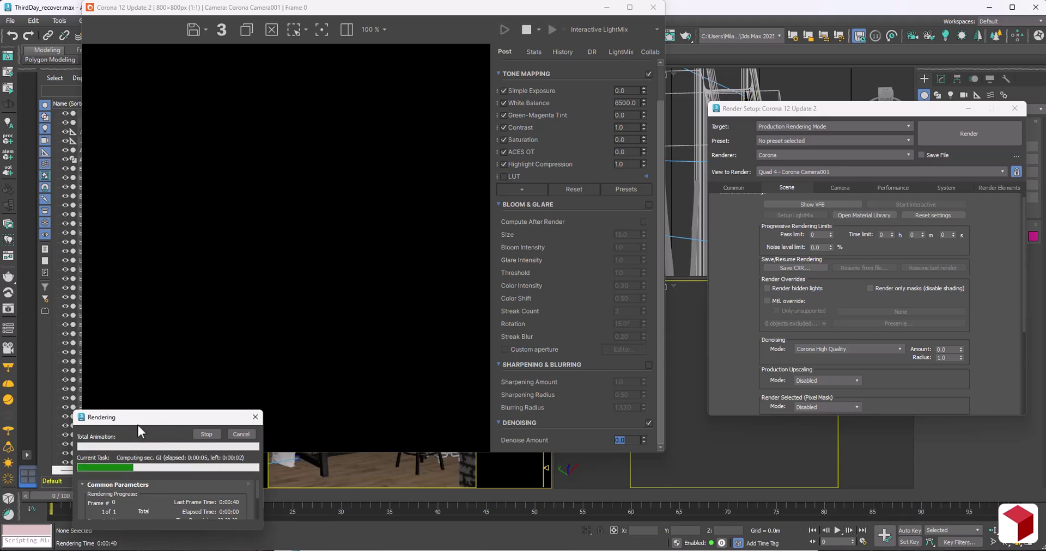
{"action": "left_click_drag", "start_coordinate": [142, 418], "coordinate": [116, 429]}
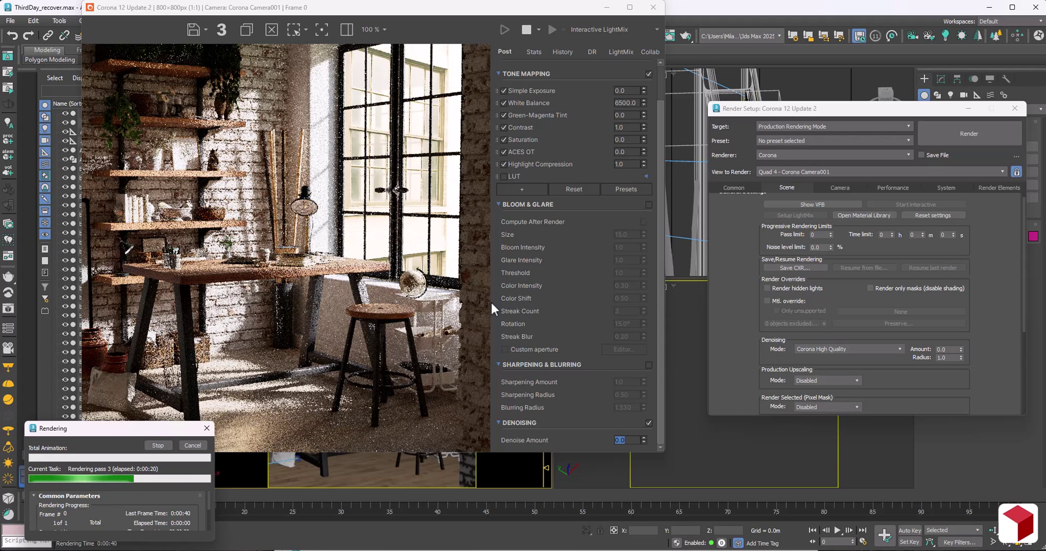
Step: Try denoising Radius 10.0, restore it to 1.0, and display the LightMix light list
{"action": "left_click", "coordinate": [942, 186]}
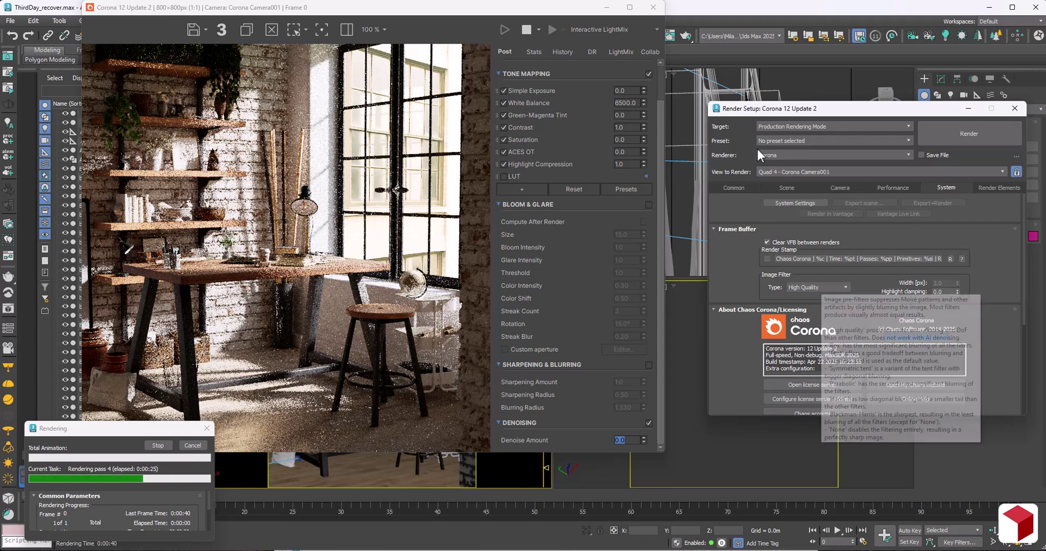
{"action": "left_click", "coordinate": [792, 187]}
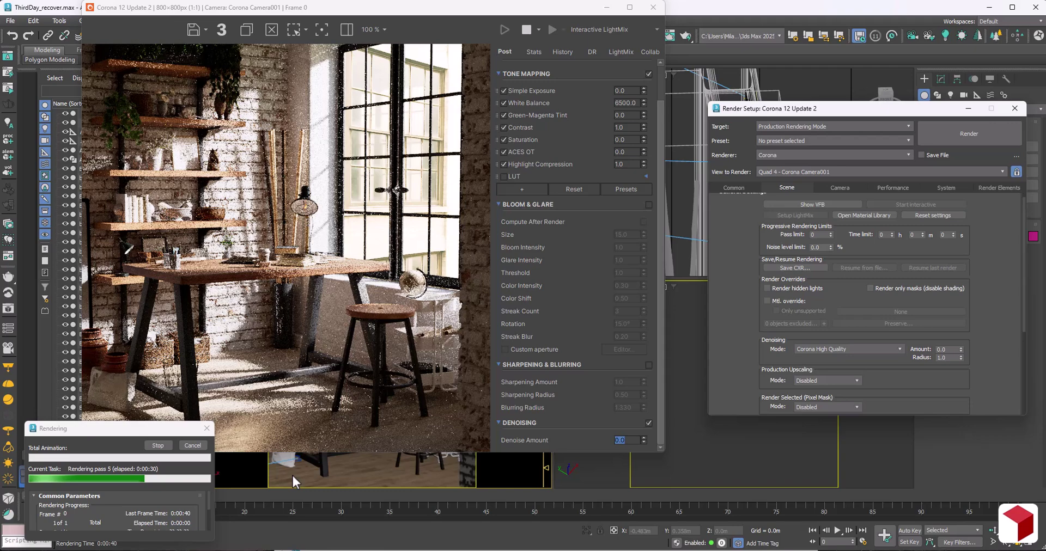
{"action": "double_click", "coordinate": [943, 349]}
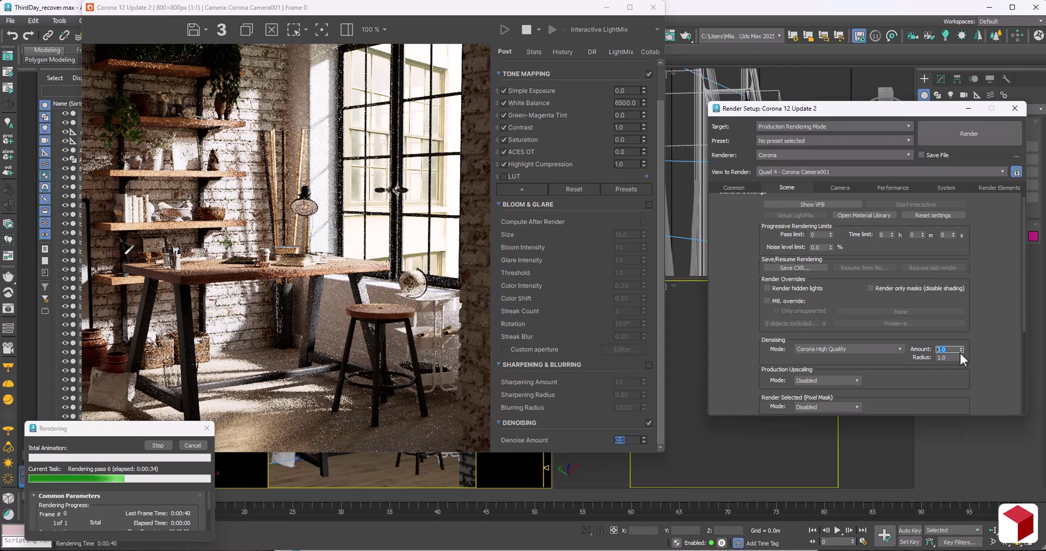
{"action": "key", "text": "Tab"}
{"action": "type", "text": "10"}
{"action": "key", "text": "Return"}
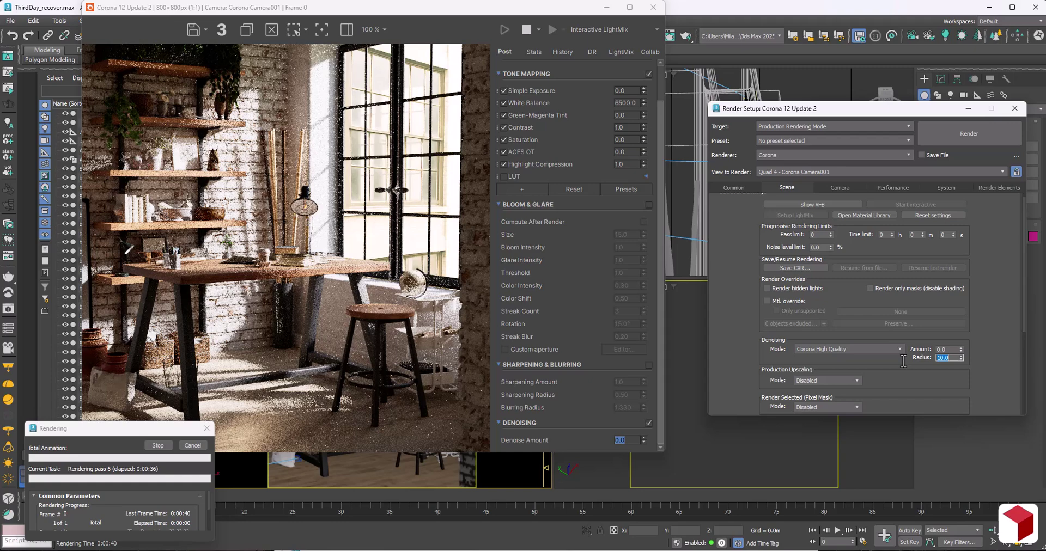
{"action": "type", "text": "1"}
{"action": "key", "text": "Return"}
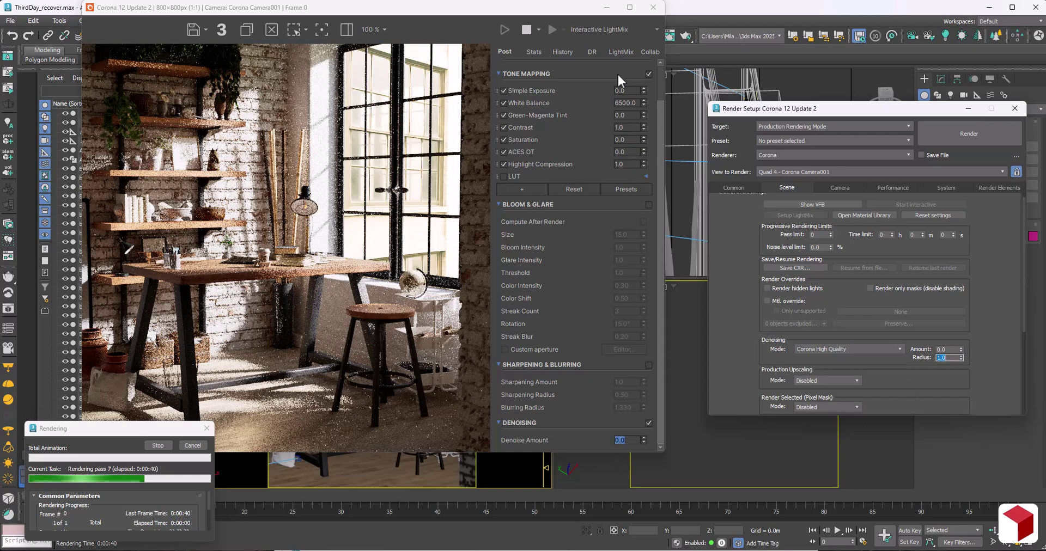
{"action": "left_click", "coordinate": [621, 52]}
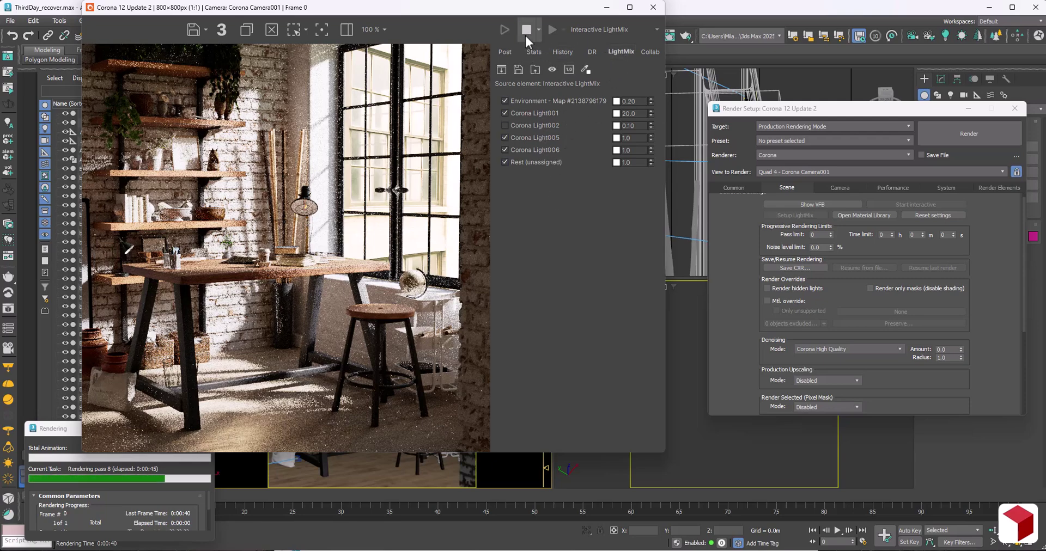
Step: Stop the Corona High Quality render so denoising runs, checking the LightMix list
{"action": "left_click", "coordinate": [506, 51]}
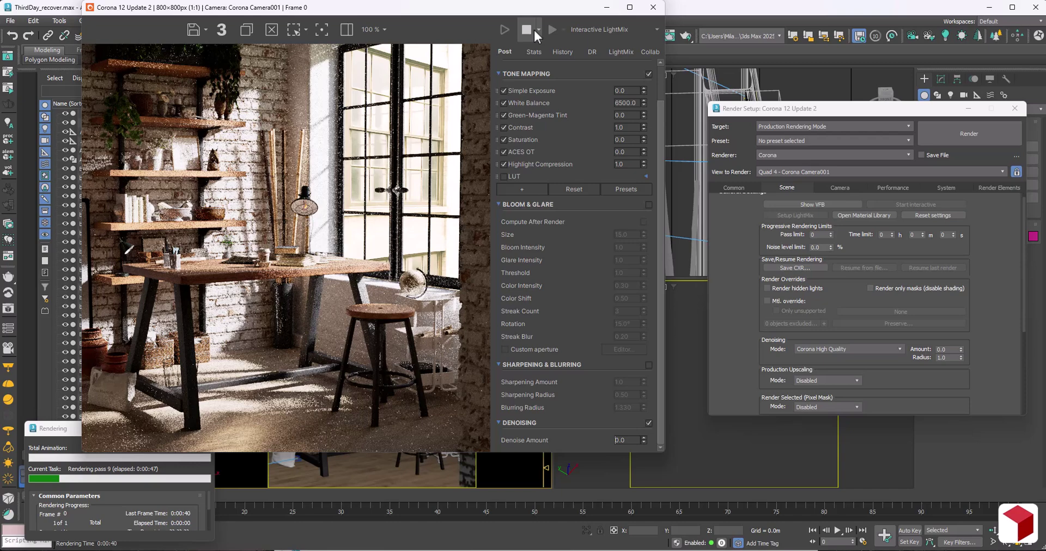
{"action": "left_click", "coordinate": [526, 30]}
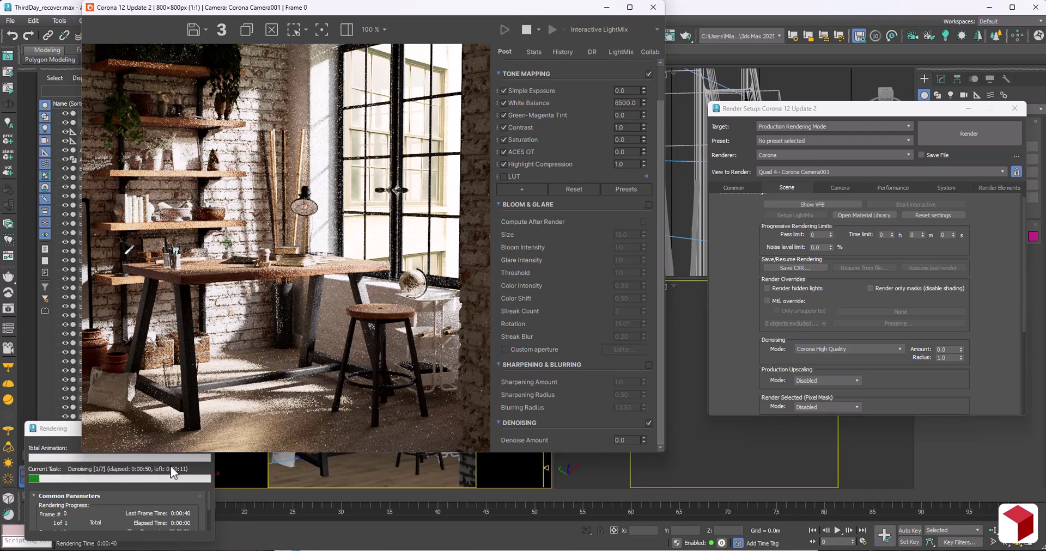
{"action": "left_click", "coordinate": [86, 472]}
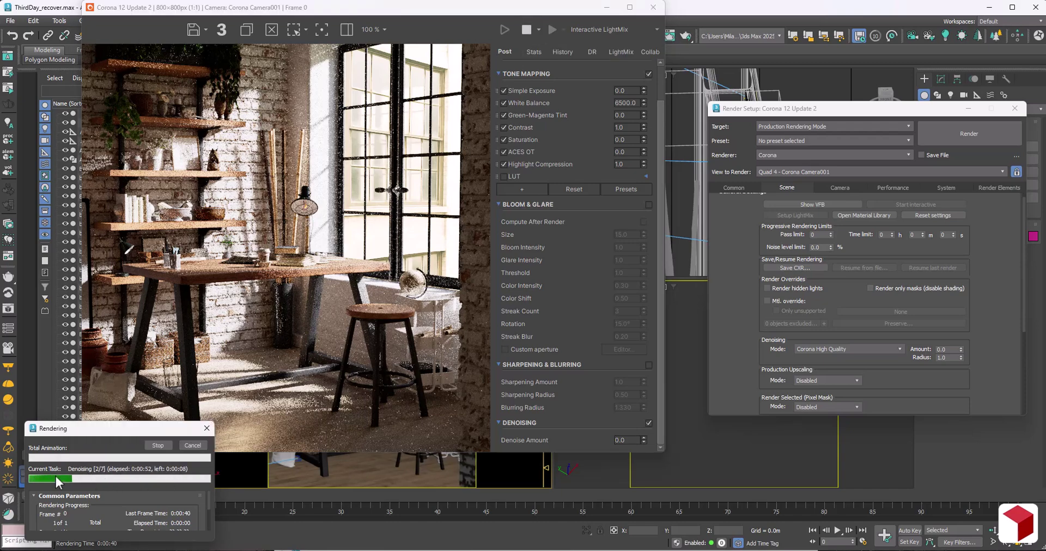
{"action": "left_click_drag", "start_coordinate": [108, 434], "coordinate": [113, 439]}
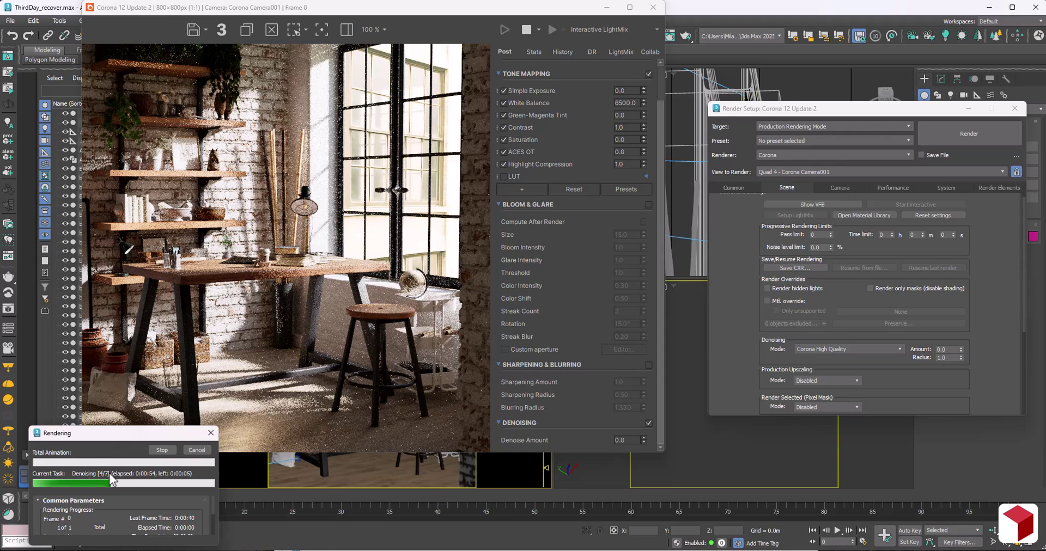
{"action": "left_click", "coordinate": [622, 52]}
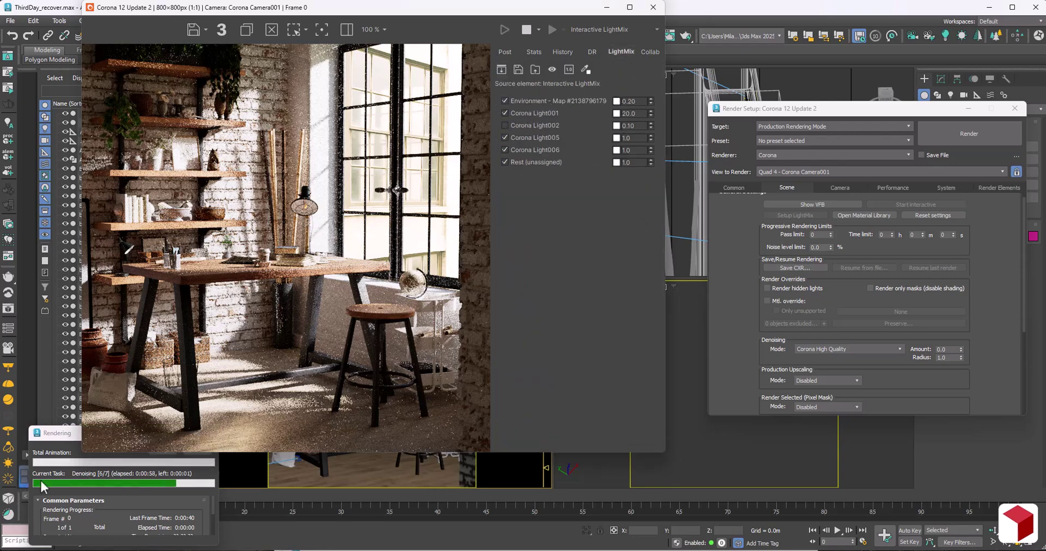
{"action": "left_click", "coordinate": [101, 472]}
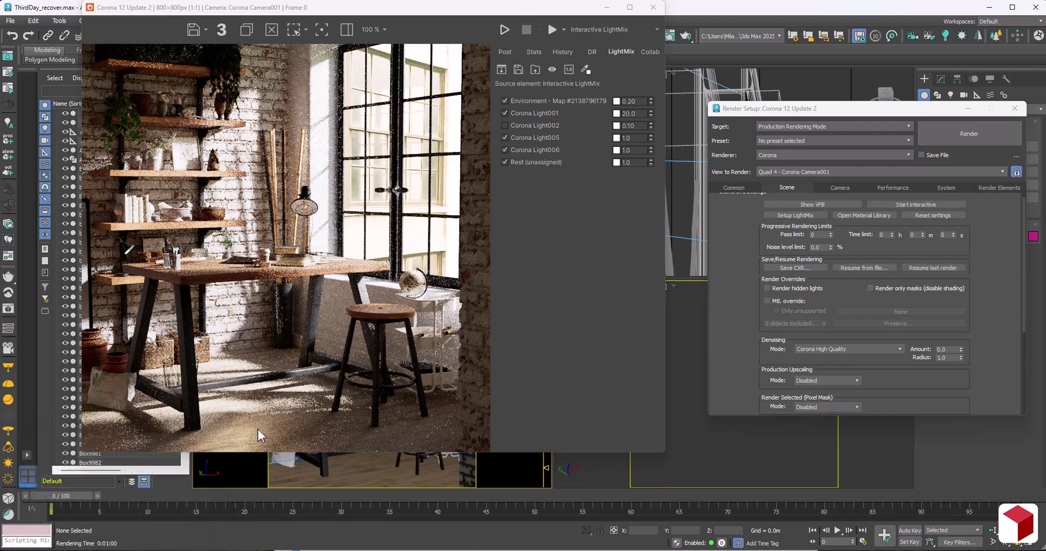
{"action": "left_click", "coordinate": [507, 50]}
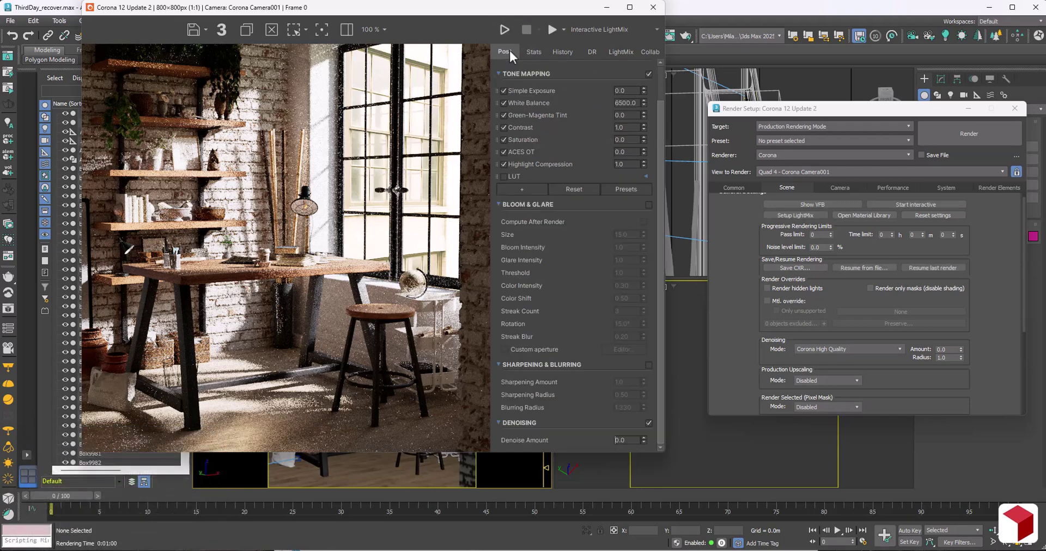
Step: Set Denoise Amount to 1.0 and review the render statistics
{"action": "type", "text": "1"}
{"action": "key", "text": "Return"}
{"action": "scroll", "coordinate": [246, 408], "scroll_direction": "up", "scroll_amount": 1}
{"action": "scroll", "coordinate": [293, 337], "scroll_direction": "down", "scroll_amount": 1}
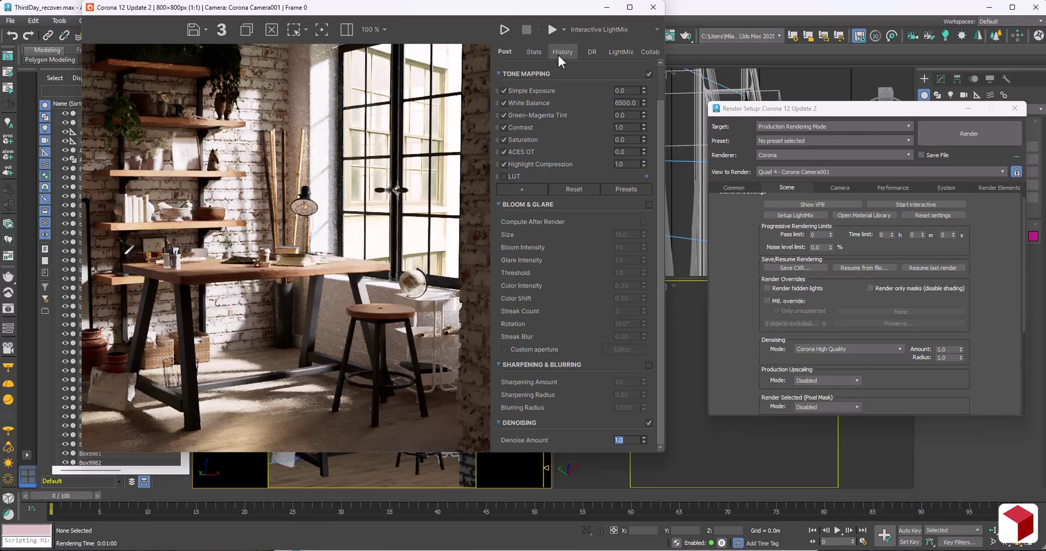
{"action": "left_click", "coordinate": [534, 52]}
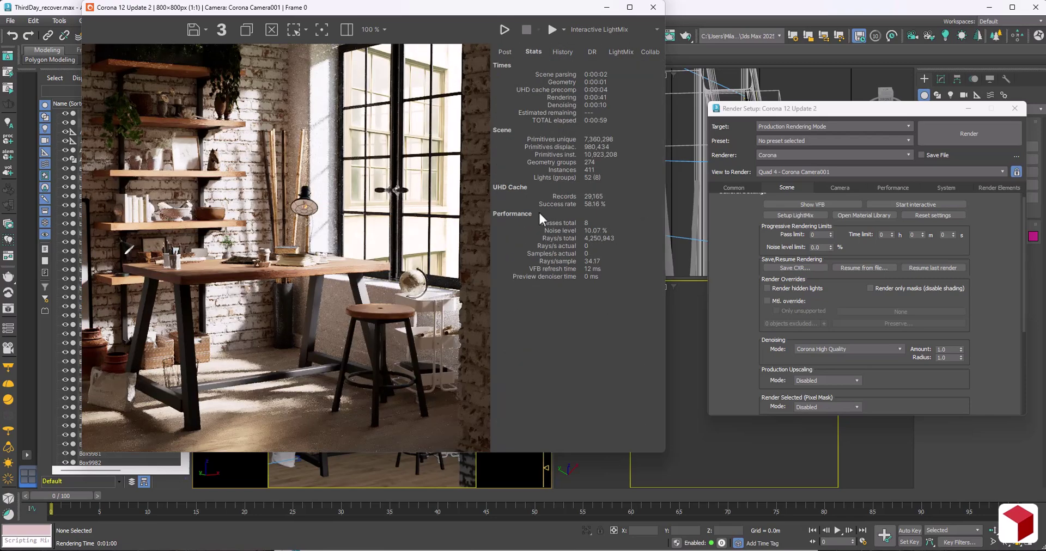
{"action": "left_click", "coordinate": [505, 52]}
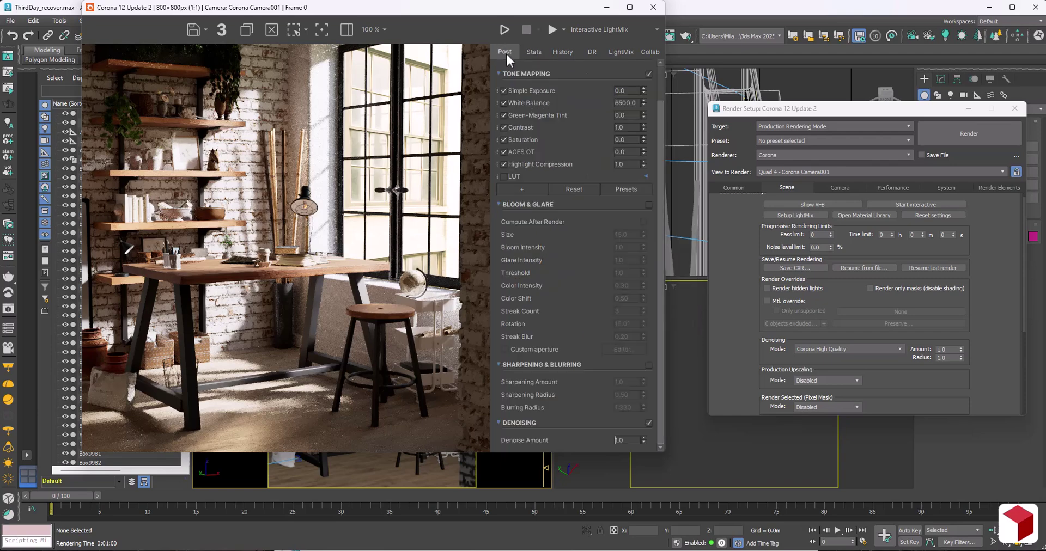
Step: Set denoising to Gather data for later and render the desk scene, stopping after some passes
{"action": "scroll", "coordinate": [286, 248], "scroll_direction": "down", "scroll_amount": 1}
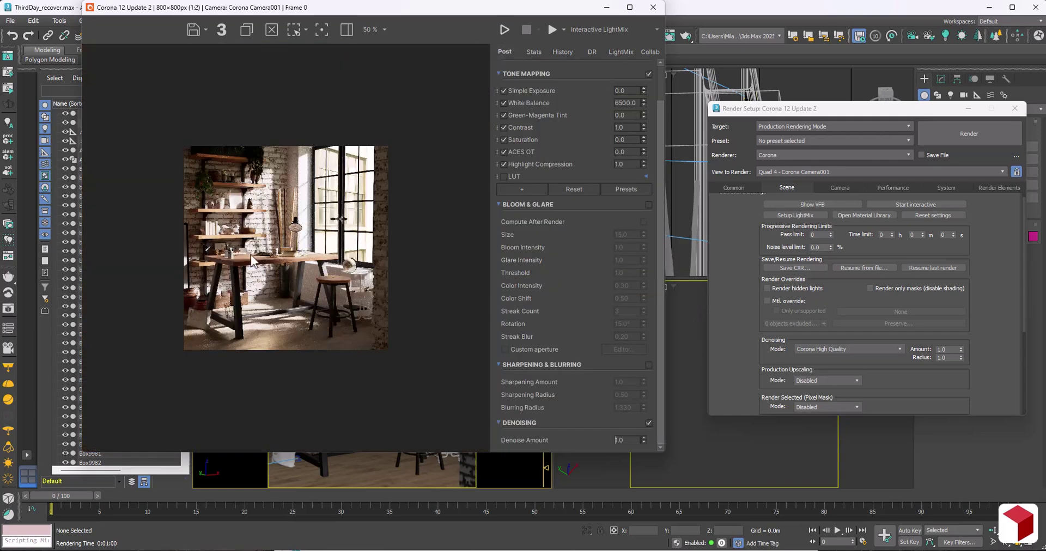
{"action": "scroll", "coordinate": [286, 248], "scroll_direction": "up", "scroll_amount": 1}
{"action": "left_click", "coordinate": [845, 349]}
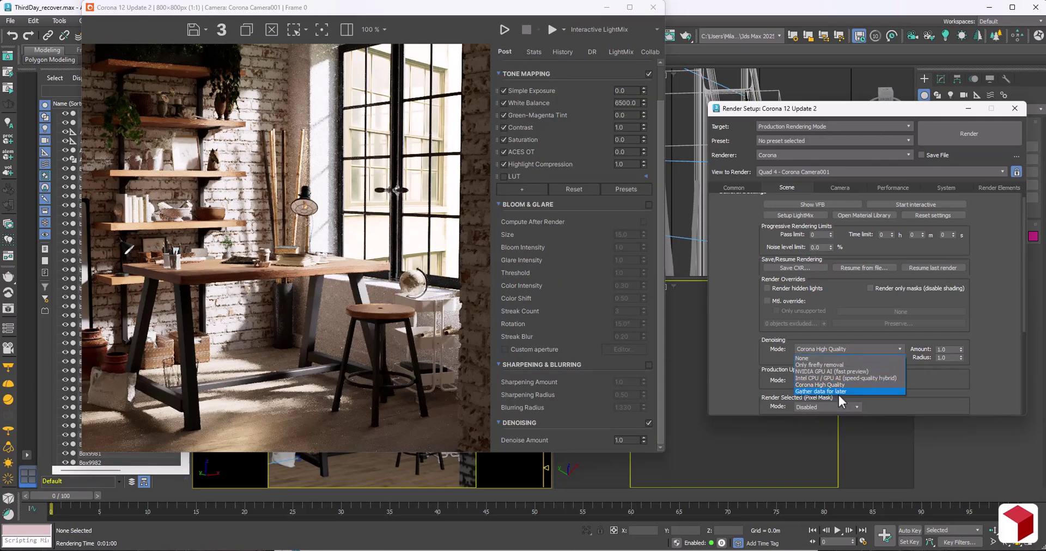
{"action": "left_click", "coordinate": [838, 392]}
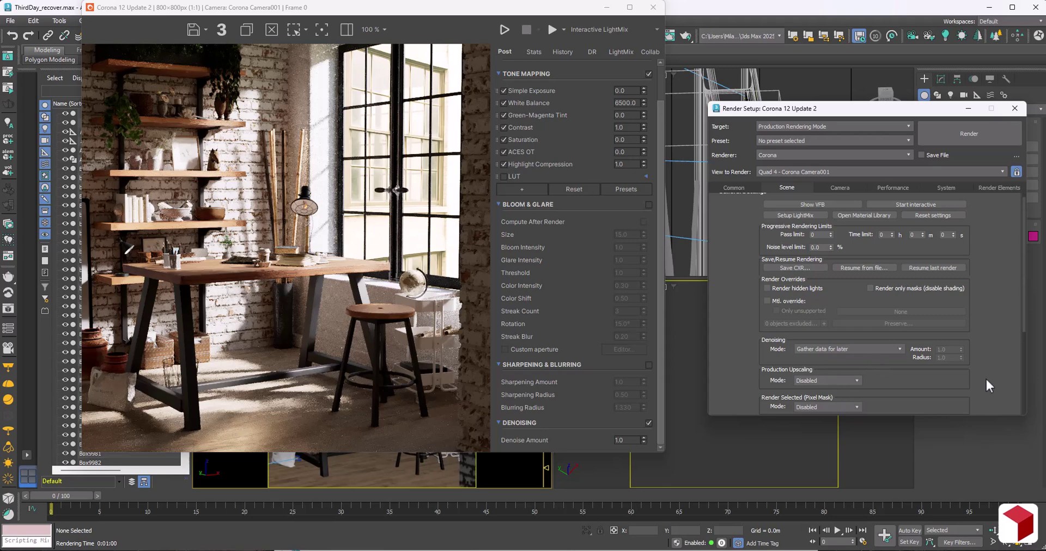
{"action": "left_click_drag", "start_coordinate": [881, 367], "coordinate": [881, 330]}
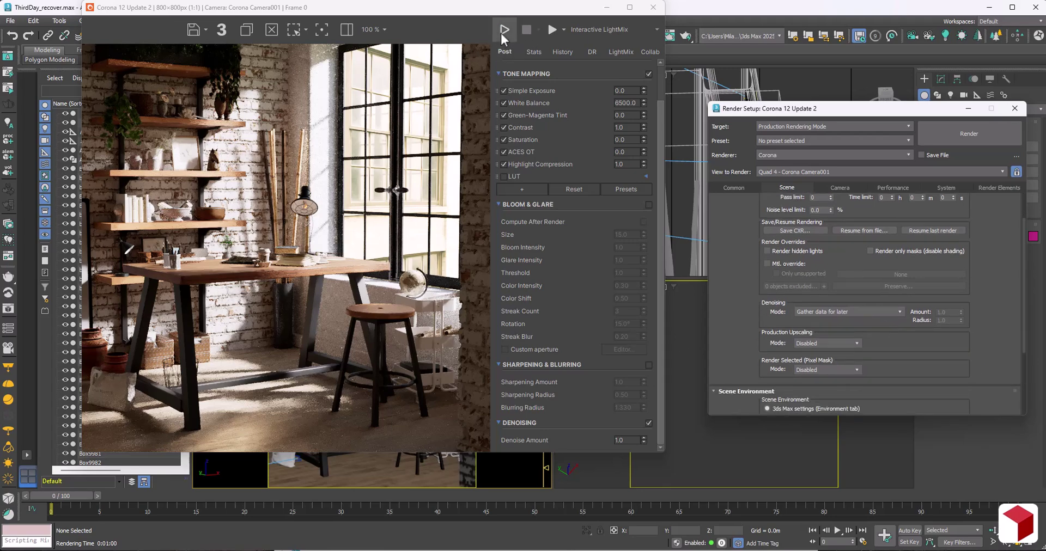
{"action": "left_click", "coordinate": [553, 30]}
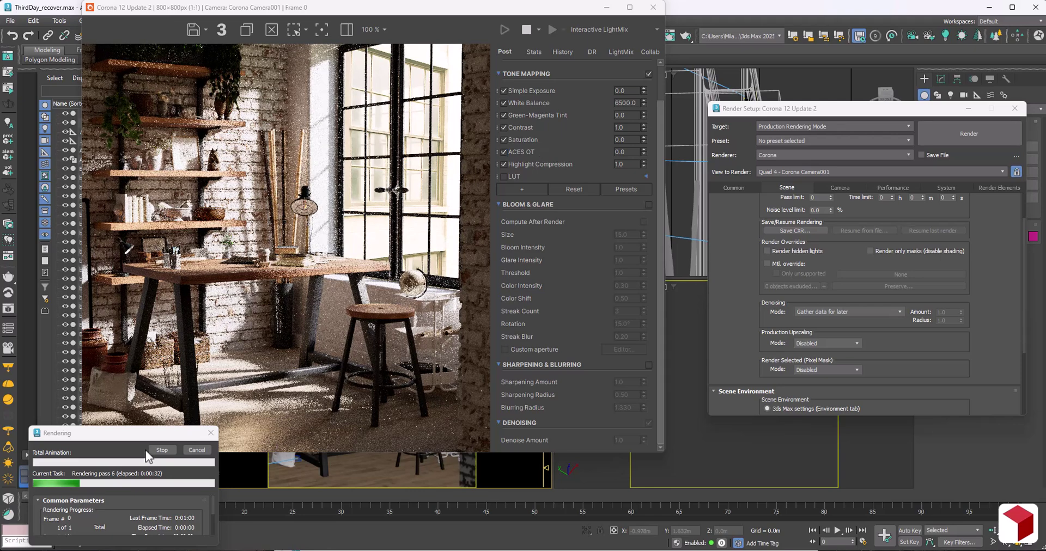
{"action": "left_click", "coordinate": [527, 31]}
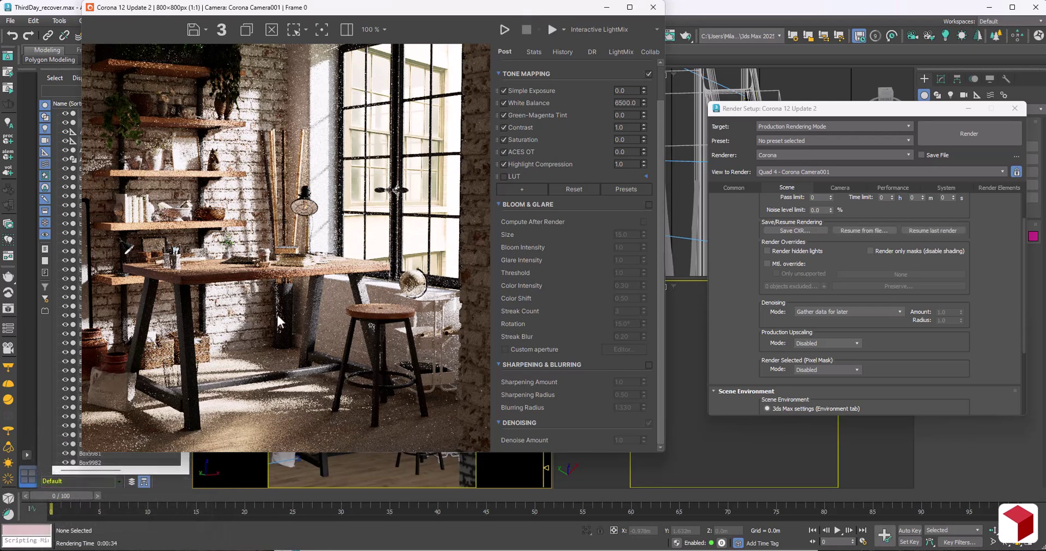
Step: Save the render as a CXR file named Test01.cxr
{"action": "left_click", "coordinate": [206, 33]}
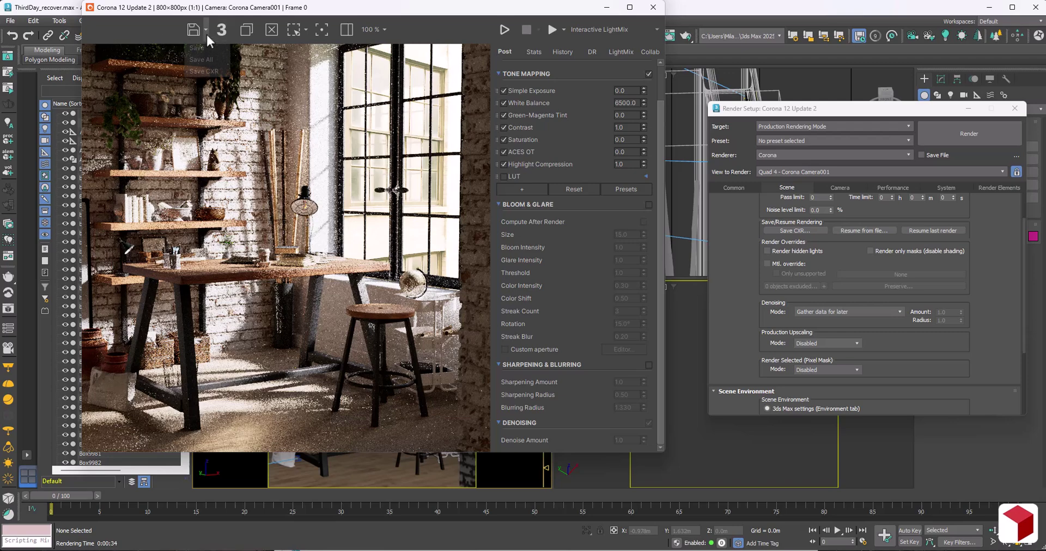
{"action": "left_click", "coordinate": [210, 72]}
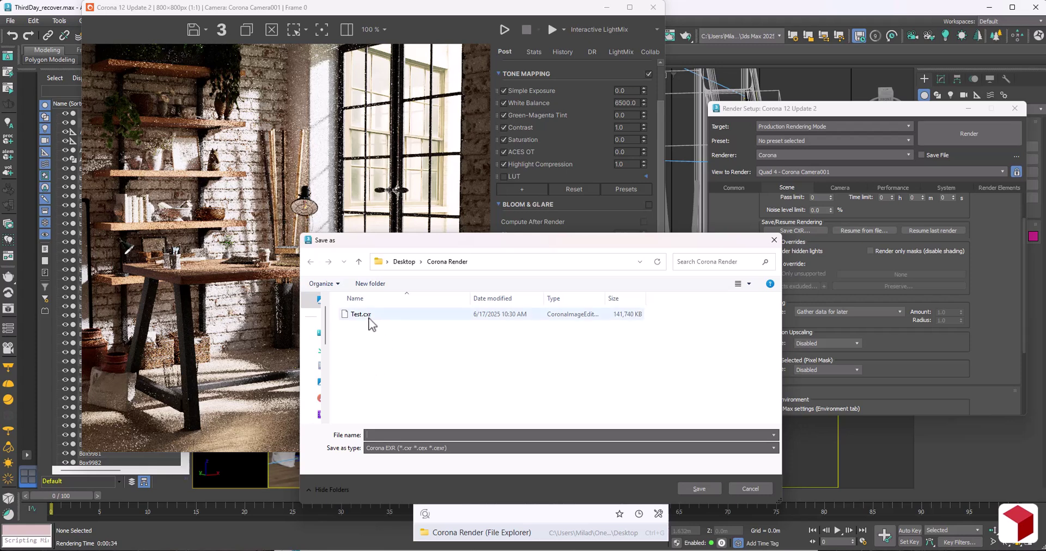
{"action": "left_click", "coordinate": [368, 319]}
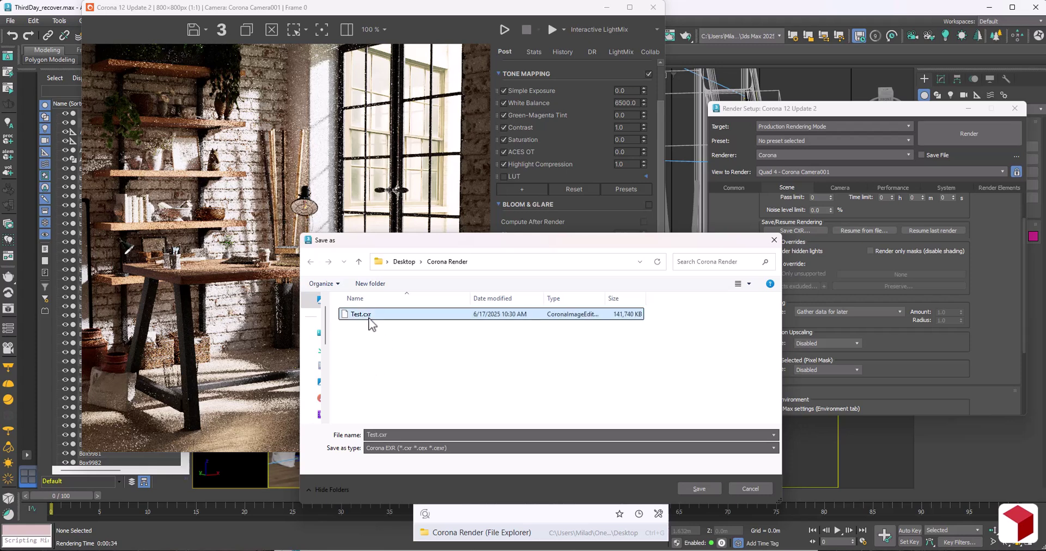
{"action": "double_click", "coordinate": [381, 435]}
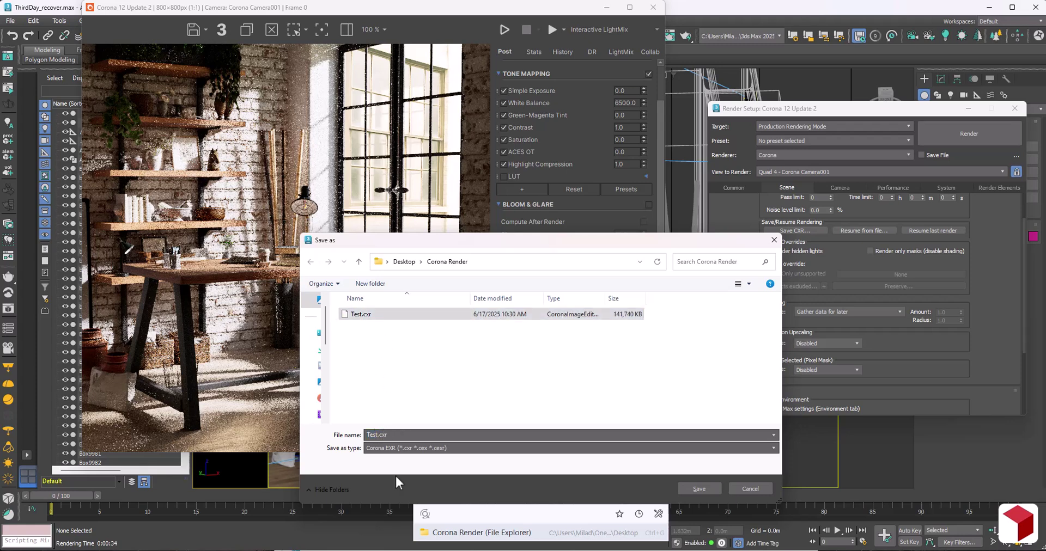
{"action": "type", "text": "01"}
{"action": "left_click", "coordinate": [700, 489]}
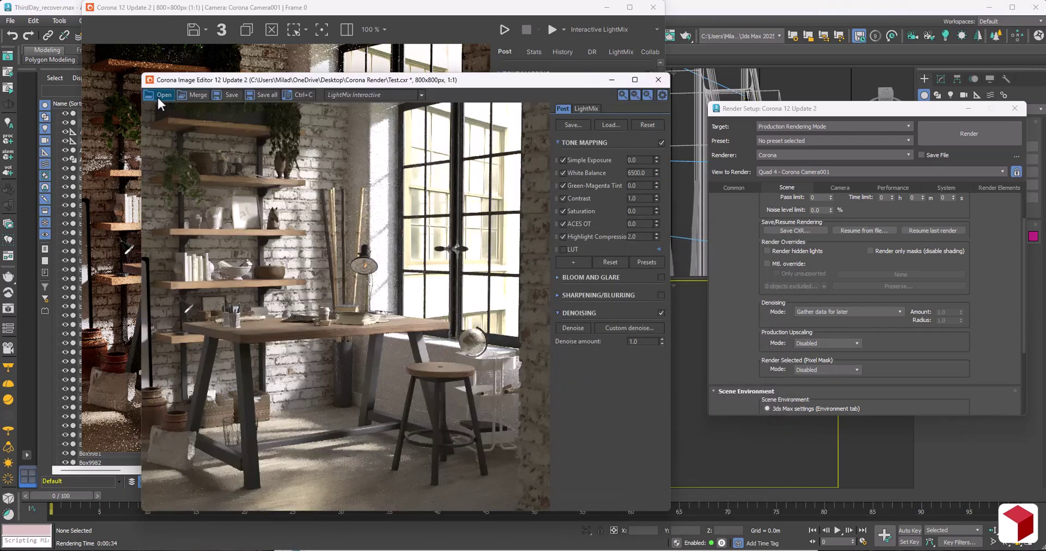
Step: Open Test01.cxr in Corona Image Editor, discarding the current image
{"action": "left_click", "coordinate": [158, 95]}
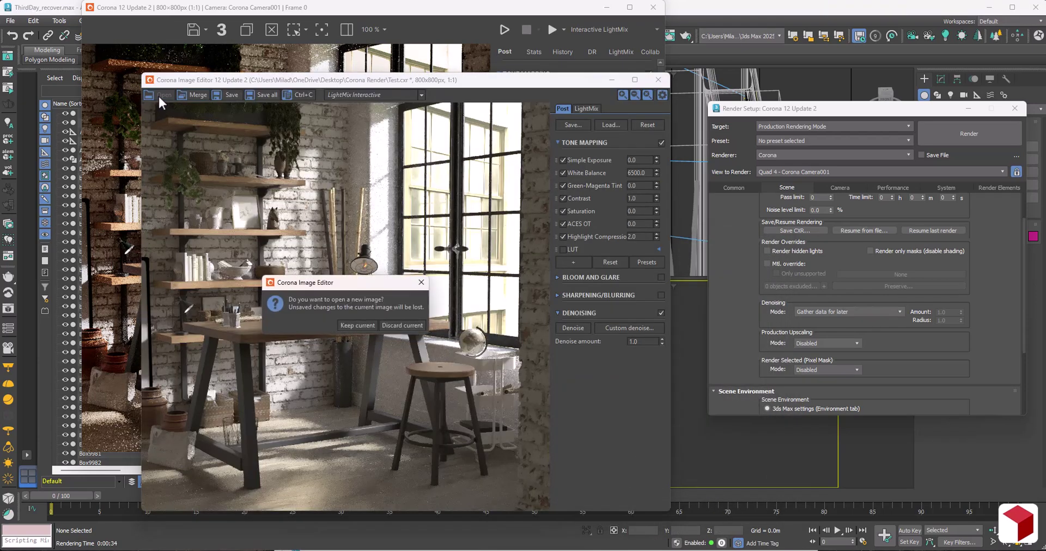
{"action": "left_click", "coordinate": [394, 328]}
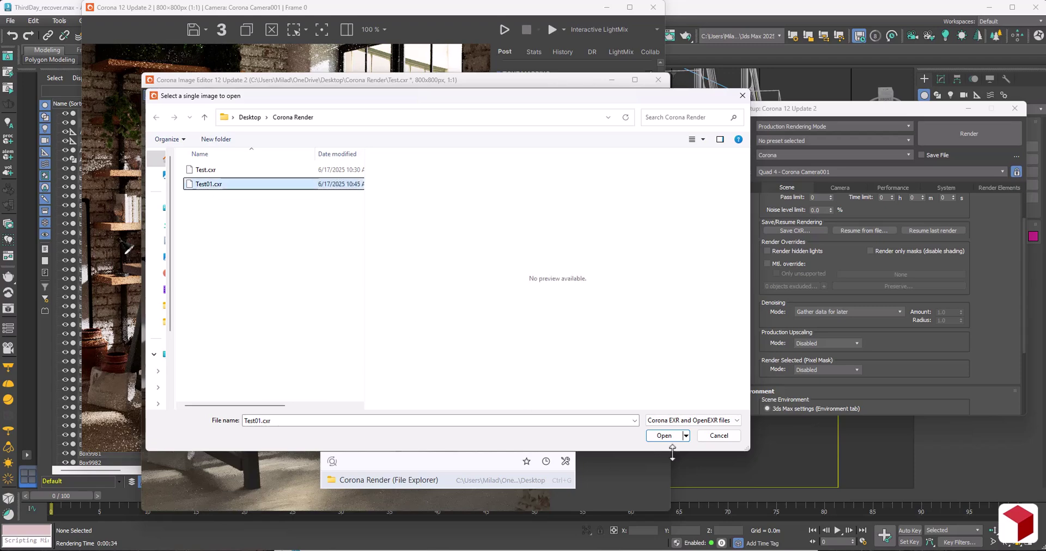
{"action": "left_click", "coordinate": [668, 437]}
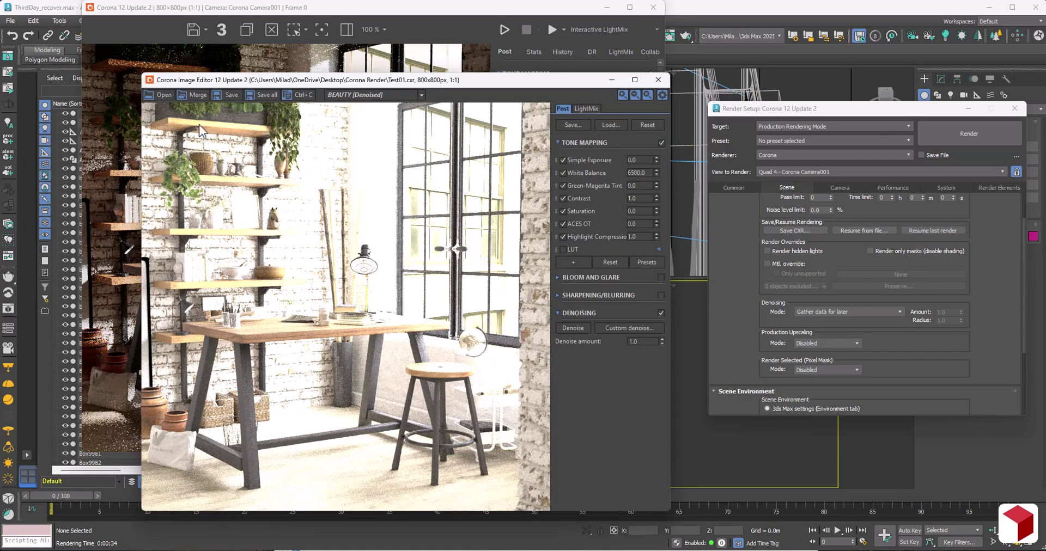
Step: Set Highlight Compression to 2.0 and display the LightMix Interactive channel
{"action": "double_click", "coordinate": [643, 235]}
{"action": "type", "text": "2"}
{"action": "key", "text": "Return"}
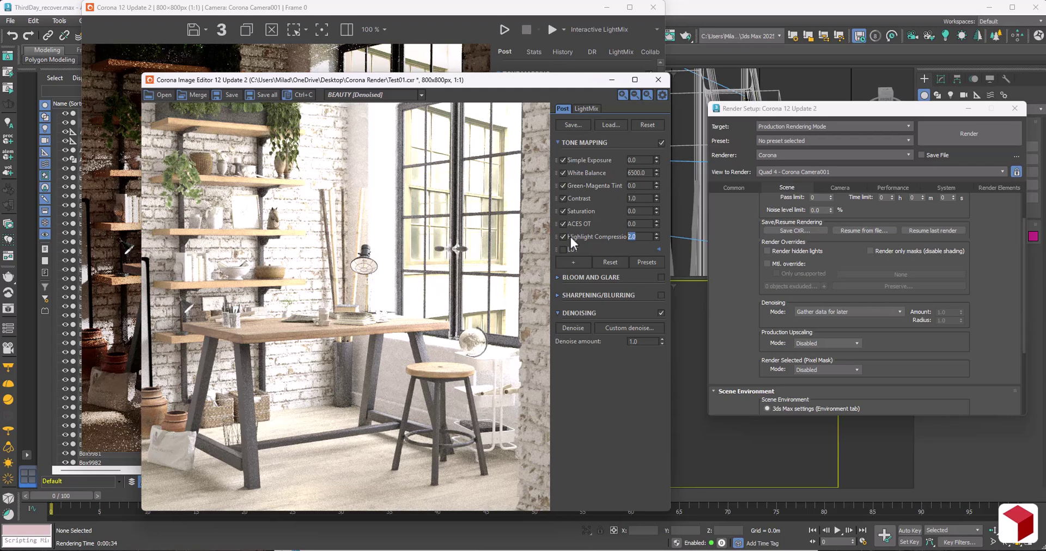
{"action": "left_click", "coordinate": [387, 96]}
{"action": "left_click", "coordinate": [371, 184]}
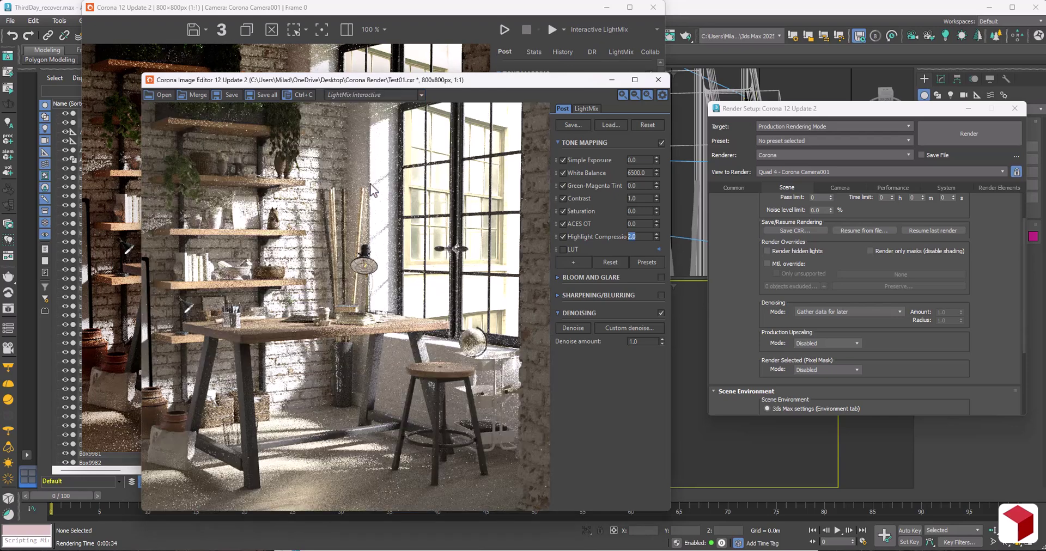
Step: Set Contrast to 4.0 and White Balance to 7000
{"action": "double_click", "coordinate": [637, 198]}
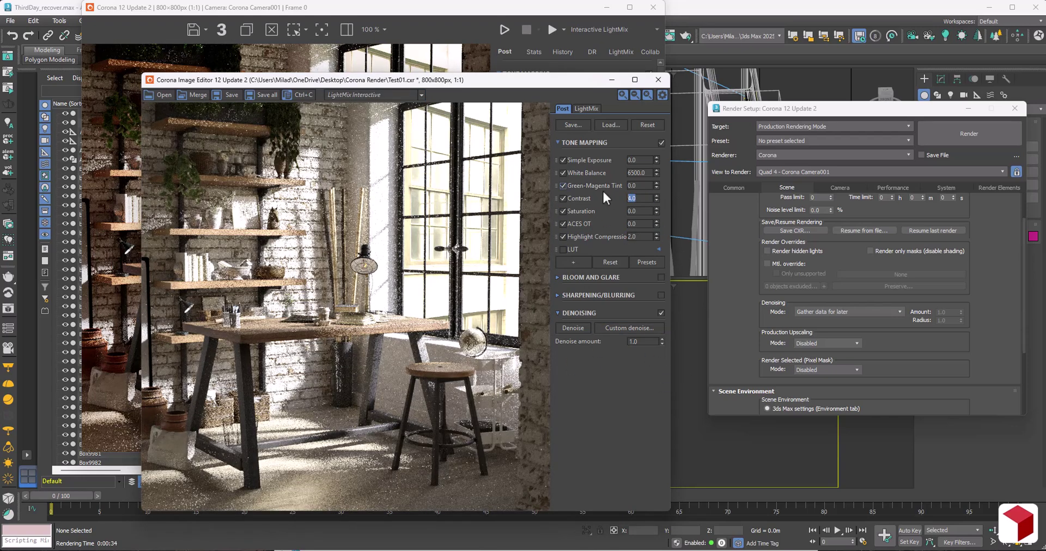
{"action": "key", "text": "Return"}
{"action": "mouse_move", "coordinate": [631, 173]}
{"action": "left_mouse_down"}
{"action": "mouse_move", "coordinate": [609, 178]}
{"action": "mouse_move", "coordinate": [619, 173]}
{"action": "left_mouse_up"}
{"action": "type", "text": "7"}
{"action": "key", "text": "Return"}
{"action": "type", "text": "6"}
{"action": "key", "text": "Return"}
Step: Set the Denoise amount to 0
{"action": "left_click_drag", "start_coordinate": [643, 345], "coordinate": [566, 344]}
{"action": "type", "text": "0"}
{"action": "key", "text": "Return"}
Step: Run a default denoise, then choose High quality mode in the Custom denoise settings
{"action": "left_click", "coordinate": [573, 328]}
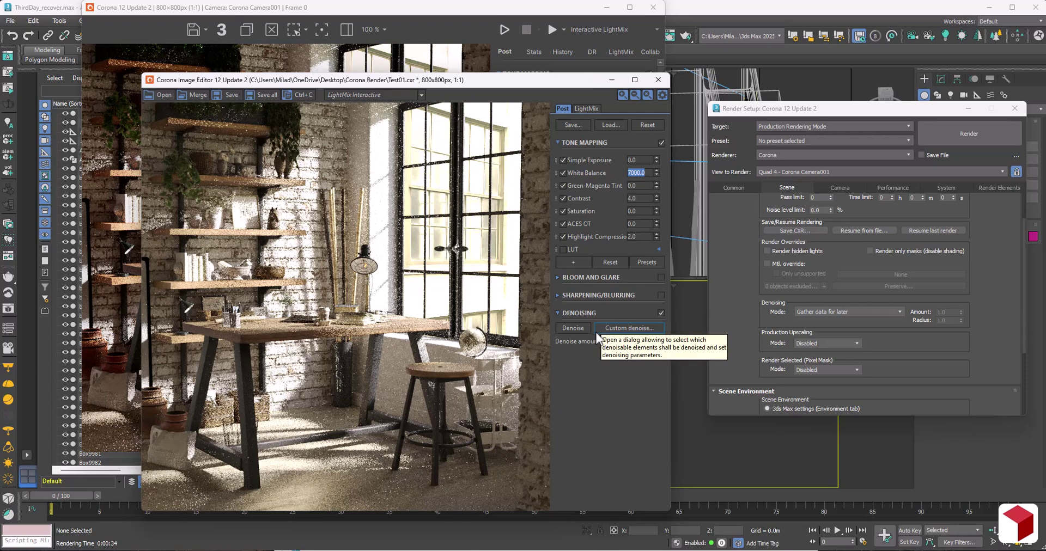
{"action": "left_click", "coordinate": [626, 327]}
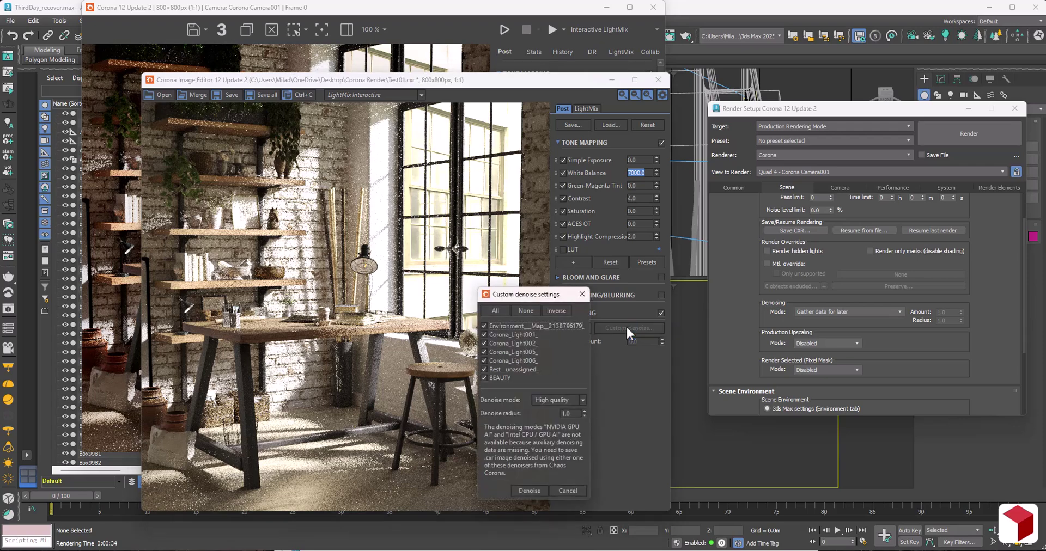
{"action": "left_click_drag", "start_coordinate": [535, 292], "coordinate": [478, 175]}
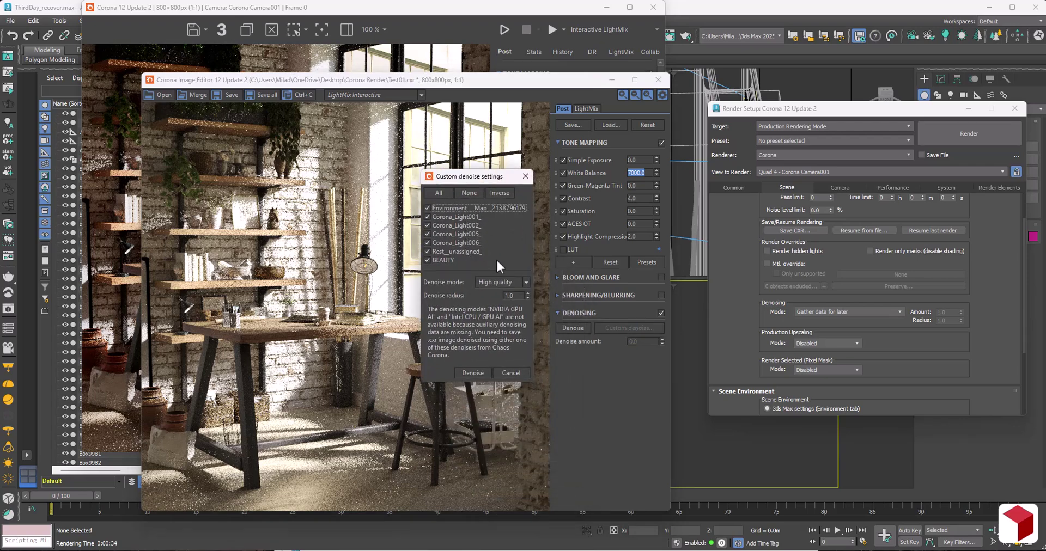
{"action": "left_click", "coordinate": [518, 289]}
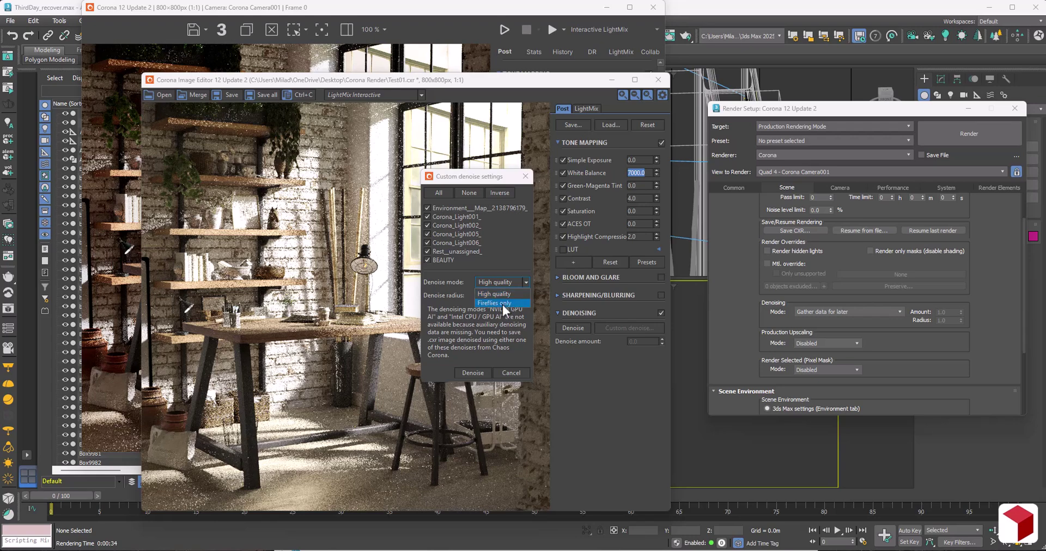
{"action": "left_click", "coordinate": [498, 294]}
Step: Set the denoise radius to 10 and run the custom denoise
{"action": "double_click", "coordinate": [515, 295]}
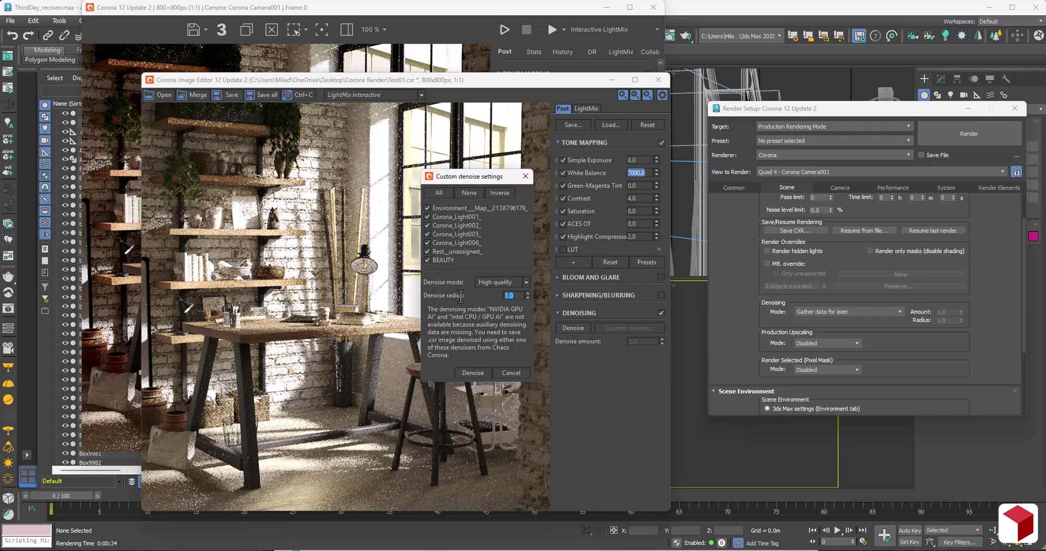
{"action": "type", "text": "10"}
{"action": "key", "text": "Return"}
{"action": "type", "text": "1"}
{"action": "key", "text": "Return"}
{"action": "type", "text": "10"}
{"action": "left_click", "coordinate": [470, 372]}
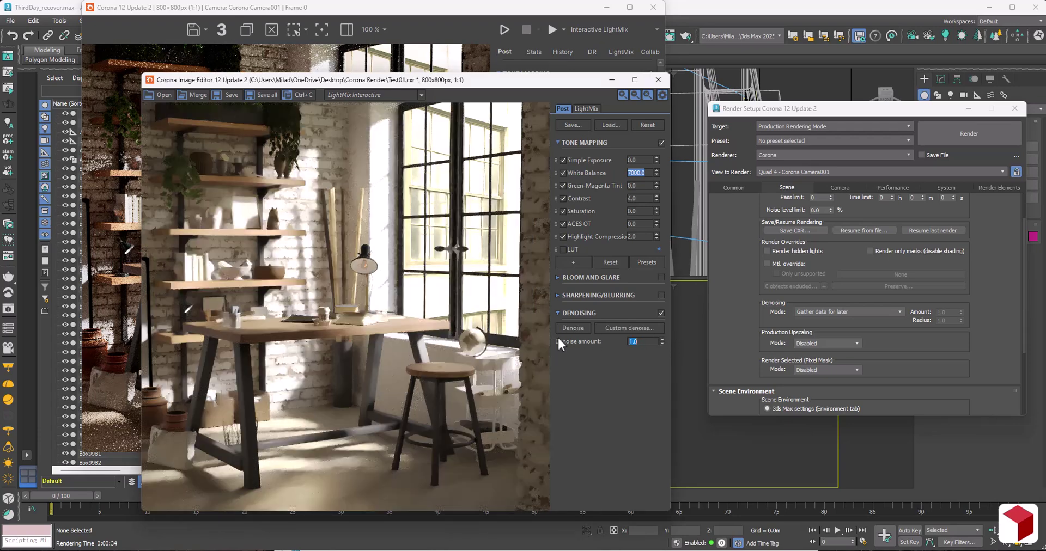
Step: Zoom in to inspect, then run the custom denoise with a radius of 1.0
{"action": "scroll", "coordinate": [327, 327], "scroll_direction": "up", "scroll_amount": 1}
{"action": "scroll", "coordinate": [376, 294], "scroll_direction": "down", "scroll_amount": 1}
{"action": "scroll", "coordinate": [352, 312], "scroll_direction": "up", "scroll_amount": 1}
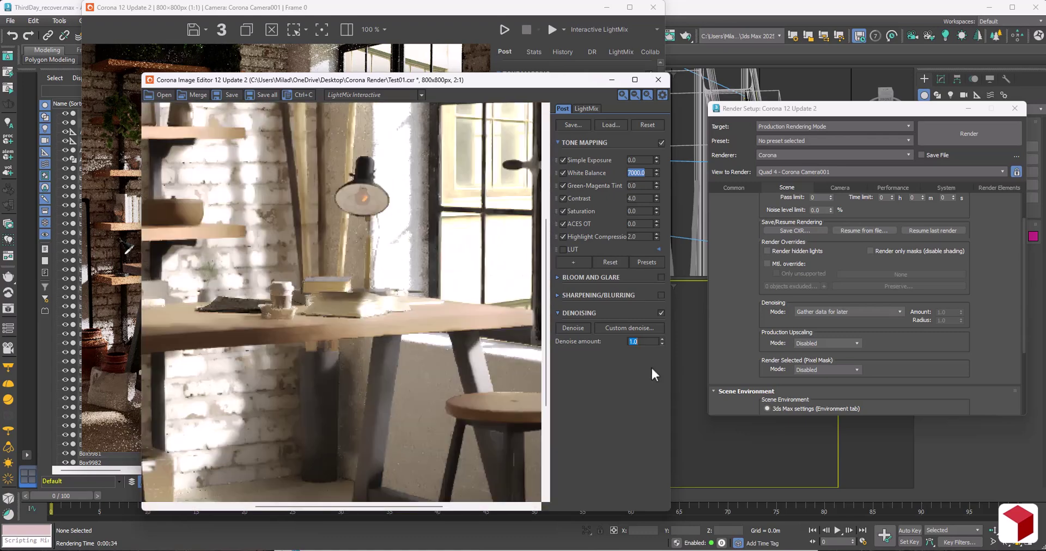
{"action": "scroll", "coordinate": [652, 366], "scroll_direction": "down", "scroll_amount": 1}
{"action": "scroll", "coordinate": [626, 370], "scroll_direction": "up", "scroll_amount": 1}
{"action": "left_click", "coordinate": [623, 326]}
{"action": "double_click", "coordinate": [566, 413]}
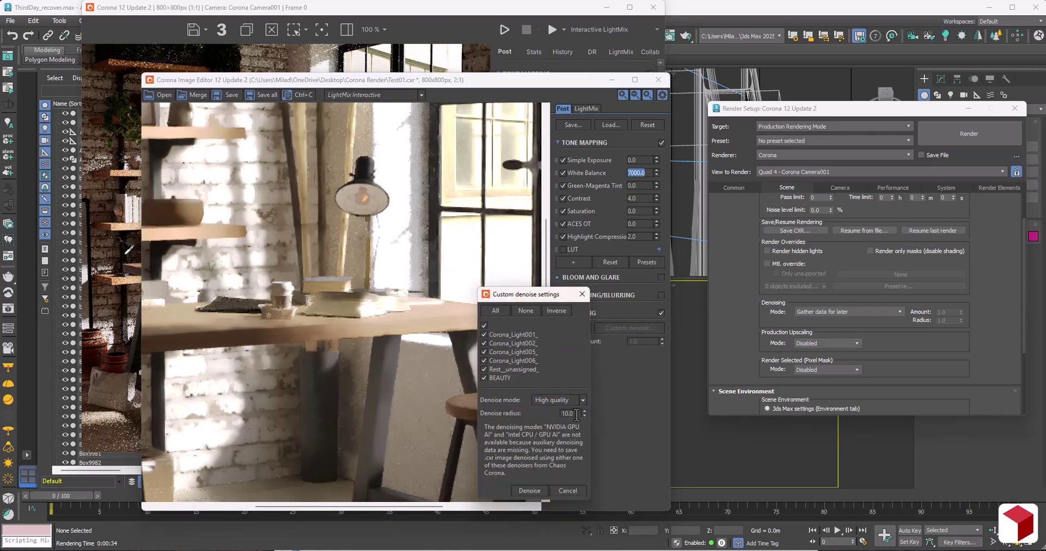
{"action": "type", "text": "1"}
{"action": "key", "text": "Return"}
{"action": "left_click", "coordinate": [527, 491]}
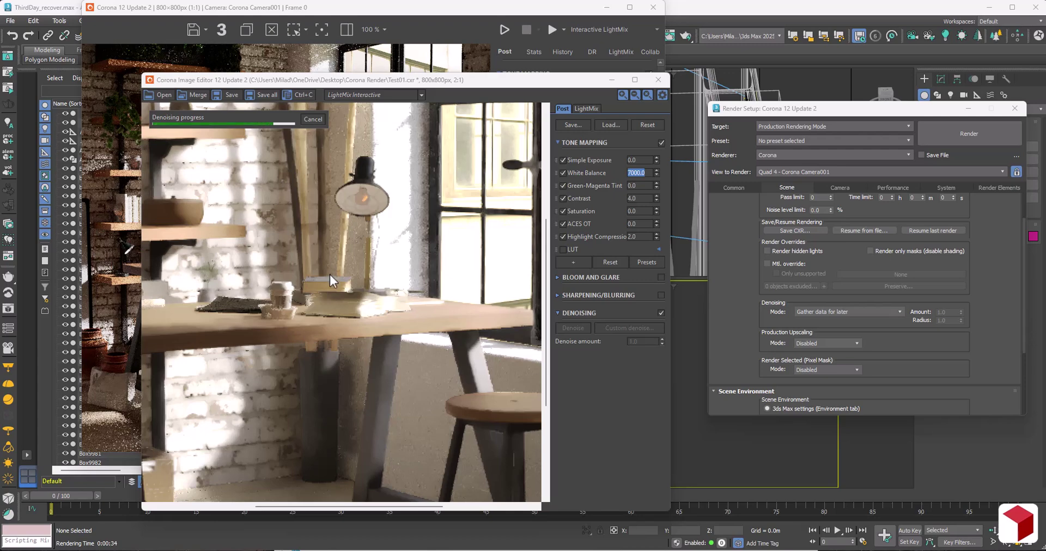
Step: Inspect the denoised result and check the Custom denoise radius without denoising again
{"action": "scroll", "coordinate": [336, 283], "scroll_direction": "up", "scroll_amount": 1}
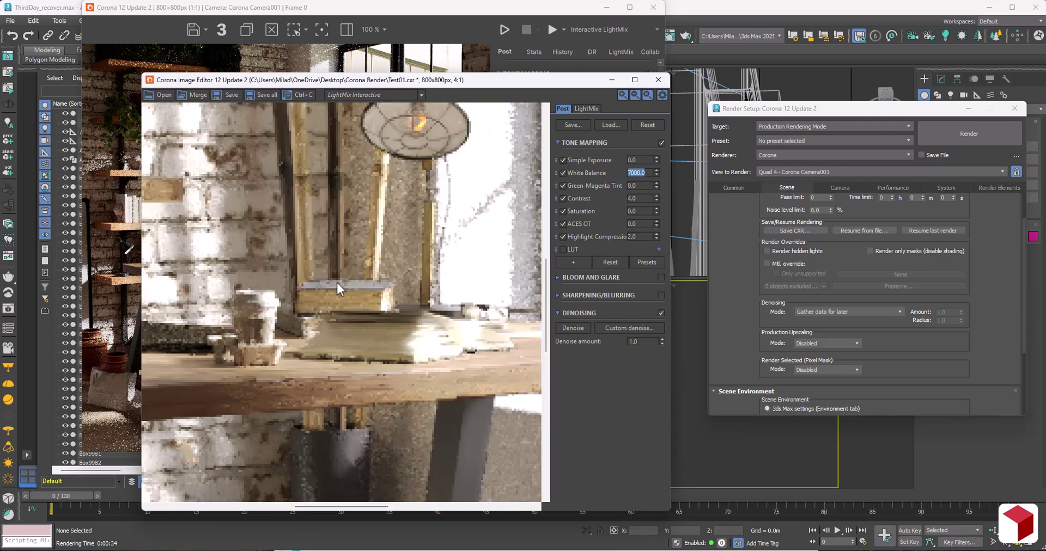
{"action": "scroll", "coordinate": [337, 282], "scroll_direction": "down", "scroll_amount": 2}
{"action": "scroll", "coordinate": [417, 312], "scroll_direction": "down", "scroll_amount": 1}
{"action": "scroll", "coordinate": [339, 345], "scroll_direction": "up", "scroll_amount": 2}
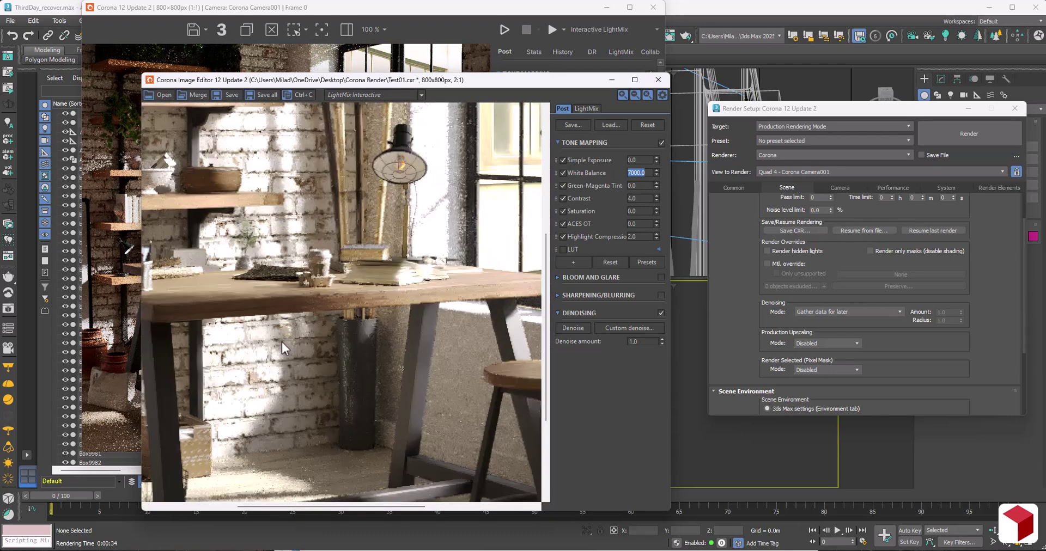
{"action": "scroll", "coordinate": [326, 300], "scroll_direction": "down", "scroll_amount": 1}
{"action": "scroll", "coordinate": [374, 308], "scroll_direction": "down", "scroll_amount": 1}
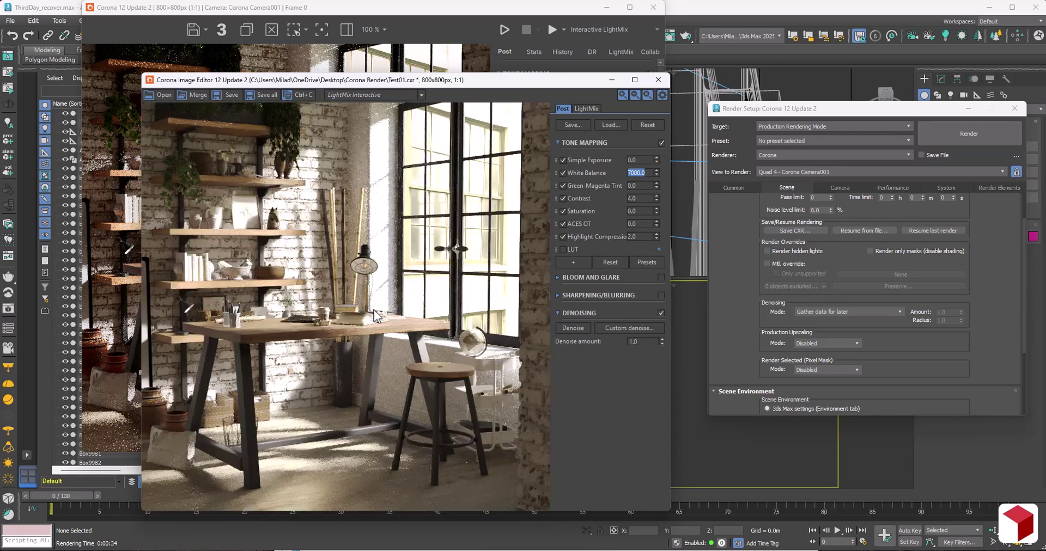
{"action": "left_click", "coordinate": [643, 328]}
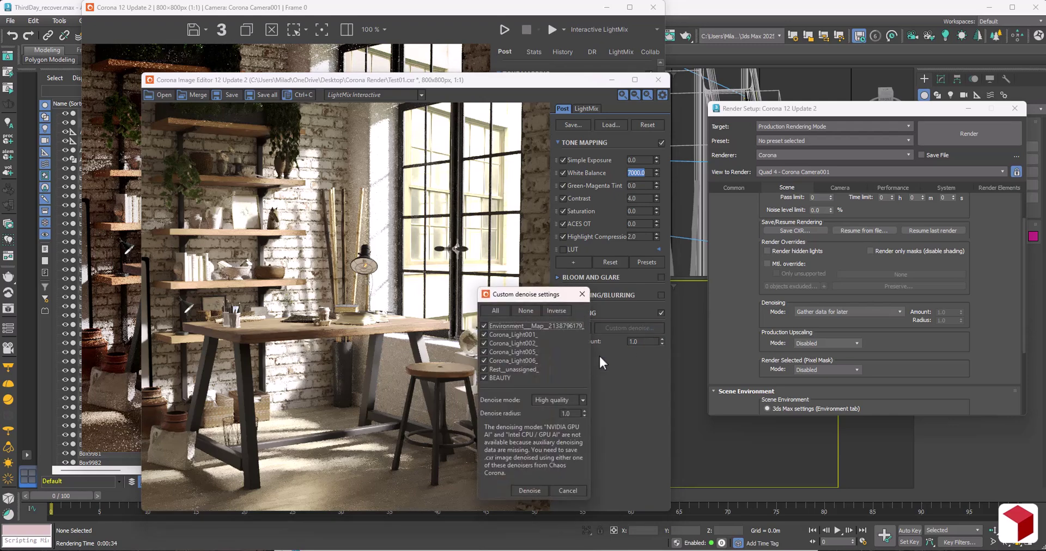
{"action": "double_click", "coordinate": [565, 413]}
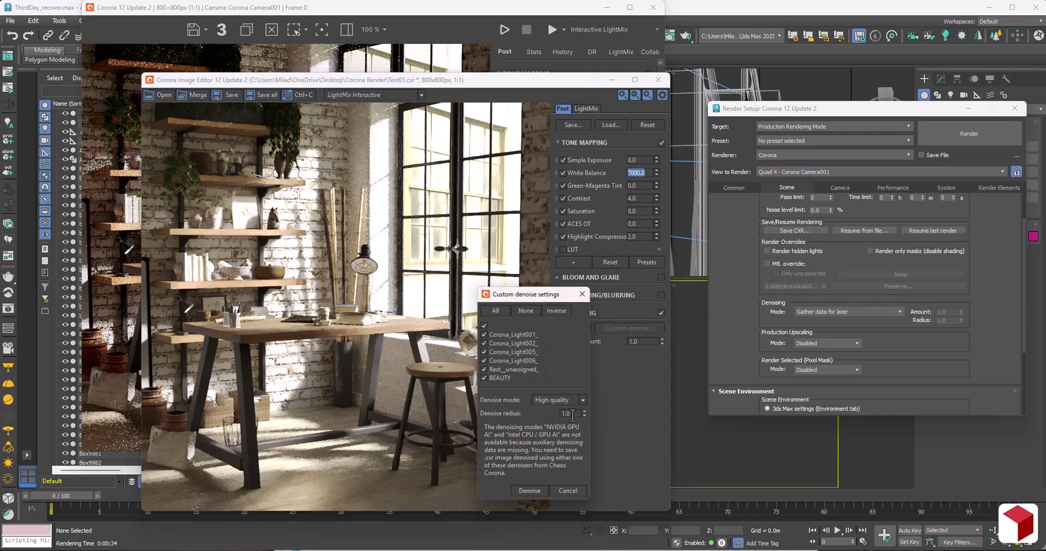
{"action": "left_click", "coordinate": [572, 493]}
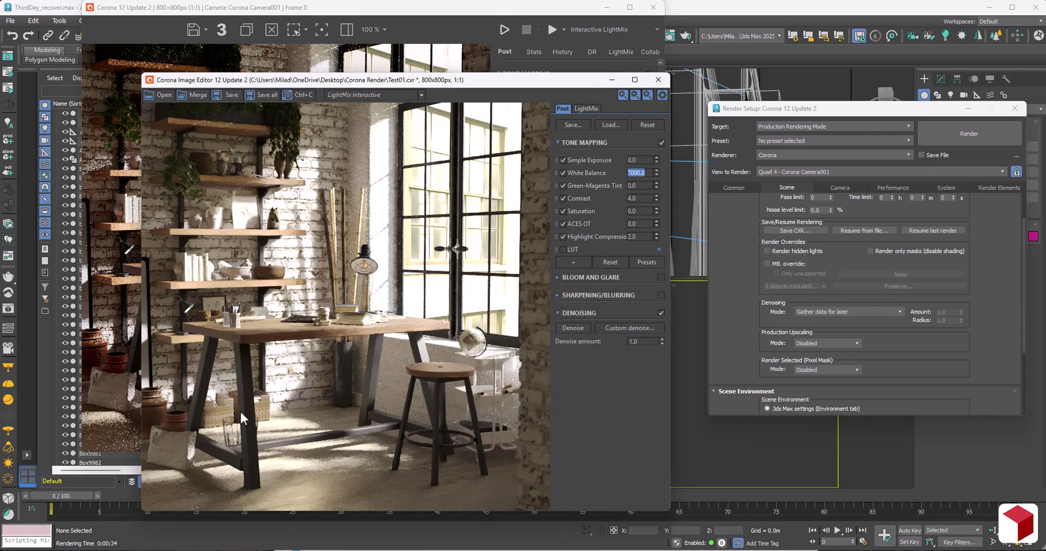
Step: Try NVIDIA GPU AI (fast preview), then settle the denoising mode on Only firefly removal
{"action": "left_click", "coordinate": [854, 313]}
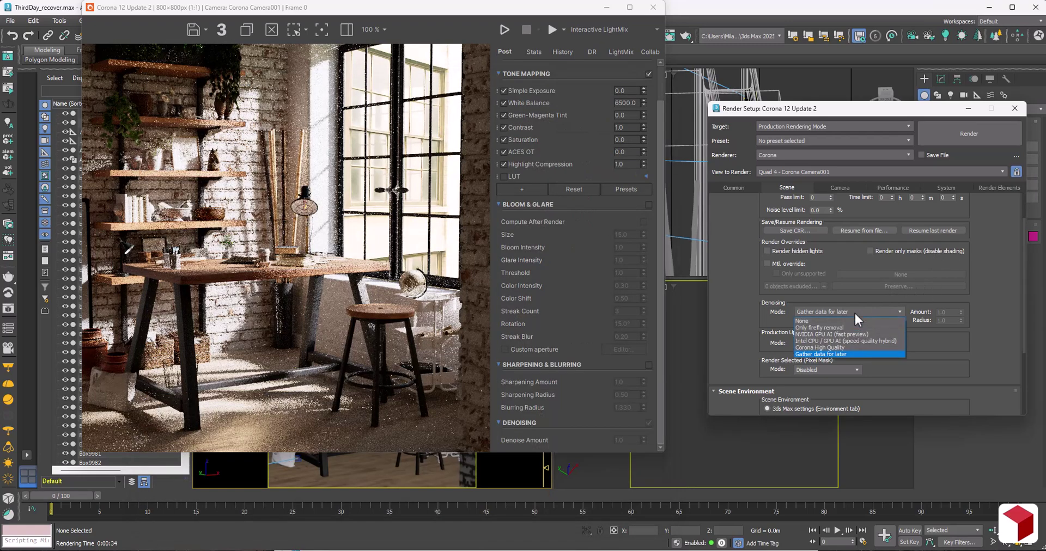
{"action": "left_click", "coordinate": [834, 336]}
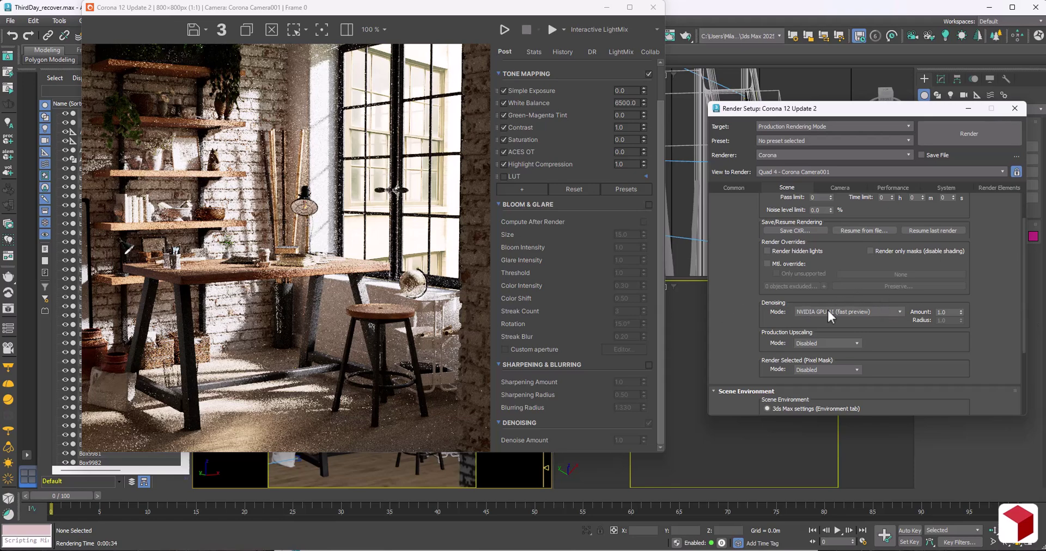
{"action": "scroll", "coordinate": [303, 286], "scroll_direction": "down", "scroll_amount": 2}
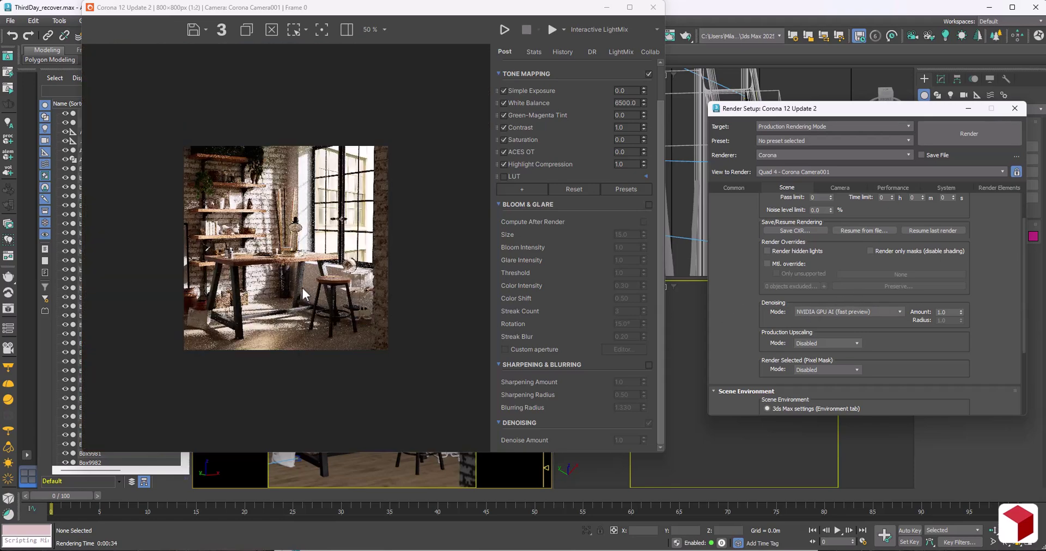
{"action": "scroll", "coordinate": [300, 284], "scroll_direction": "up", "scroll_amount": 2}
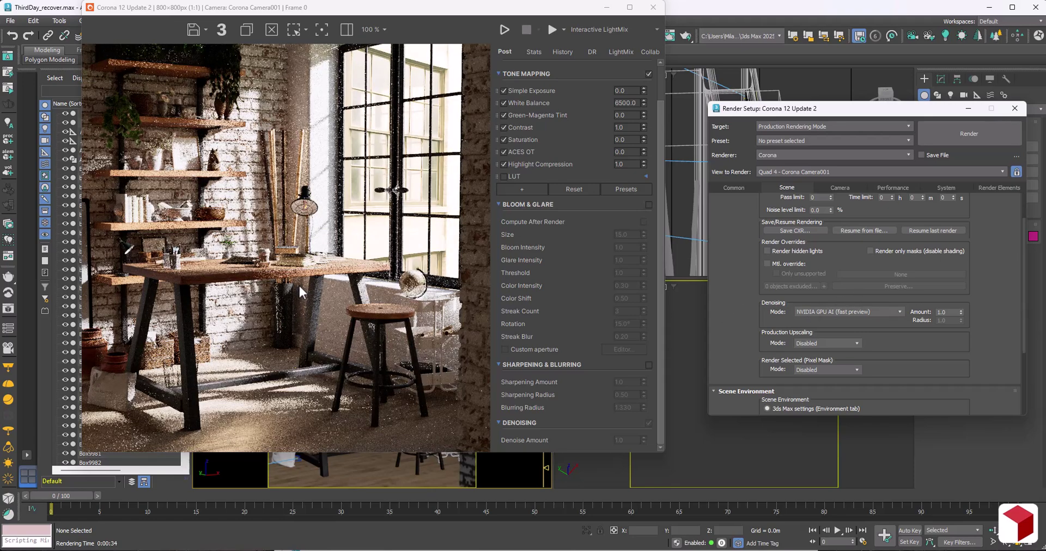
{"action": "left_click", "coordinate": [841, 312]}
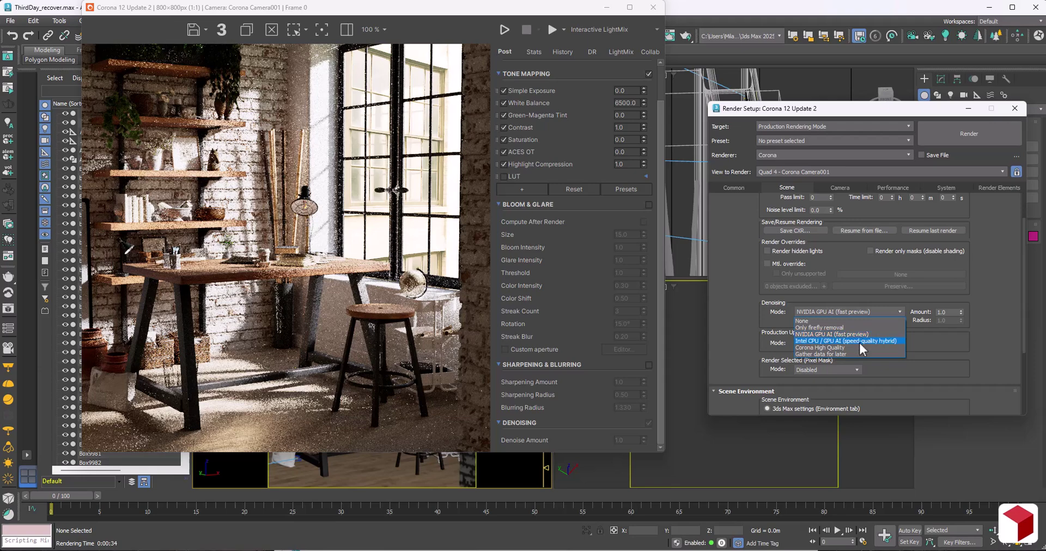
{"action": "left_click", "coordinate": [844, 328]}
{"action": "scroll", "coordinate": [402, 261], "scroll_direction": "down", "scroll_amount": 2}
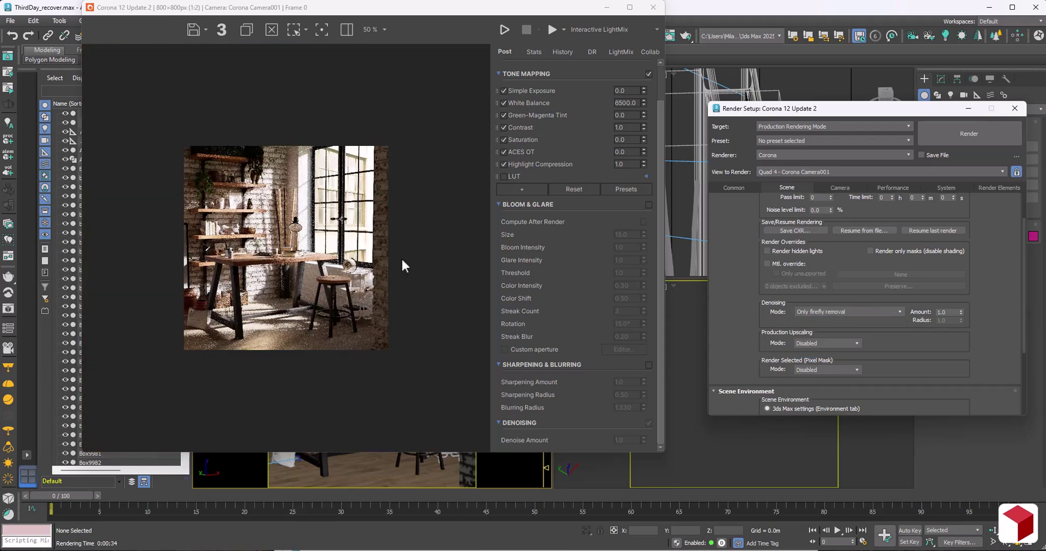
{"action": "scroll", "coordinate": [285, 274], "scroll_direction": "up", "scroll_amount": 2}
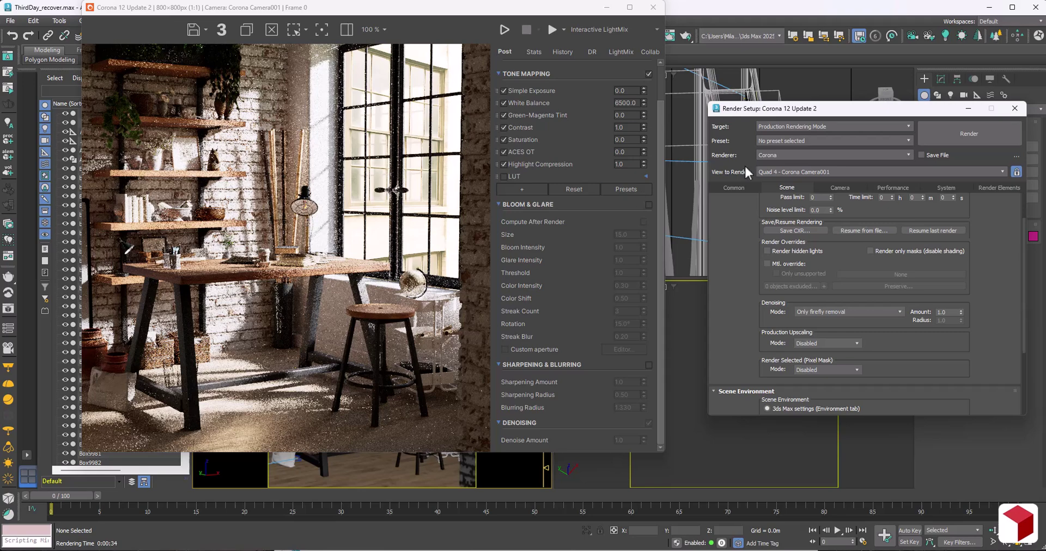
Step: Switch denoising to NVIDIA GPU AI (fast preview), re-render the desk scene and zoom in to inspect
{"action": "left_click", "coordinate": [550, 32]}
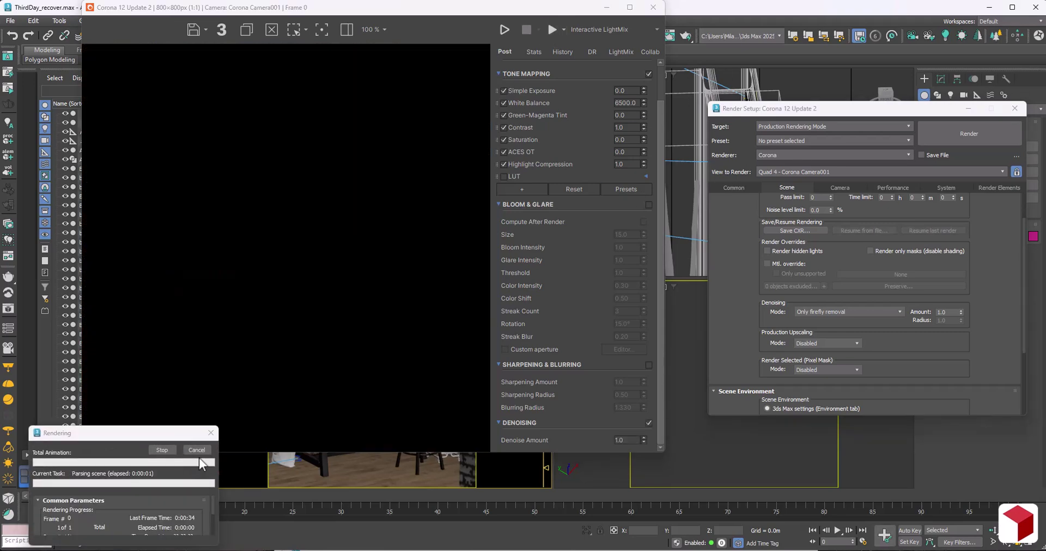
{"action": "left_click", "coordinate": [837, 312]}
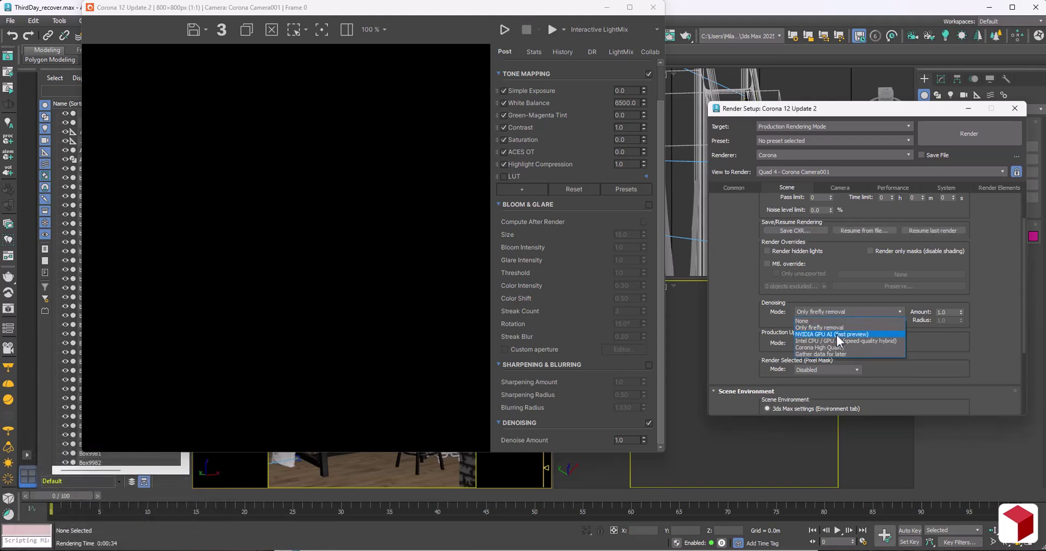
{"action": "left_click", "coordinate": [835, 334]}
{"action": "left_click", "coordinate": [505, 30]}
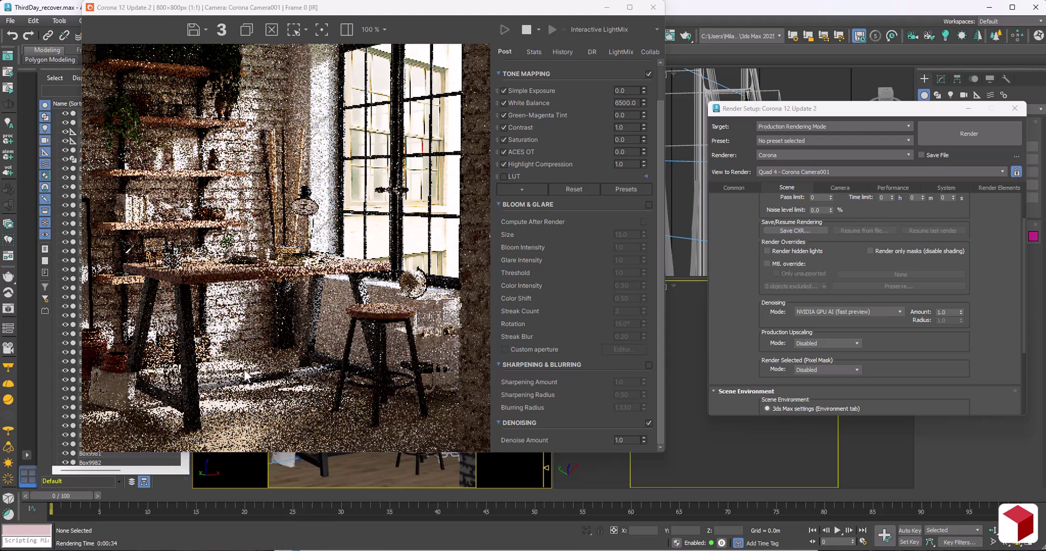
{"action": "scroll", "coordinate": [244, 375], "scroll_direction": "up", "scroll_amount": 2}
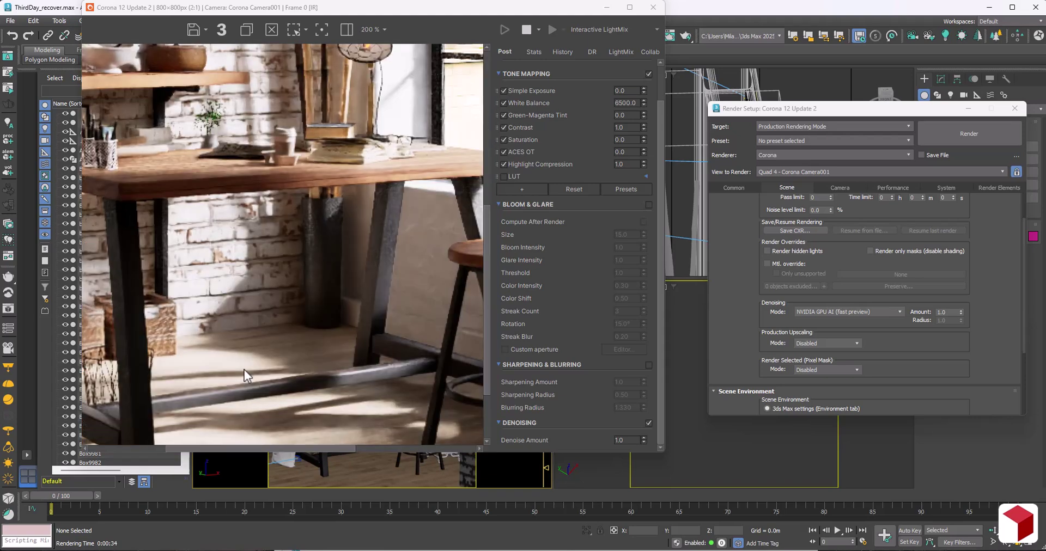